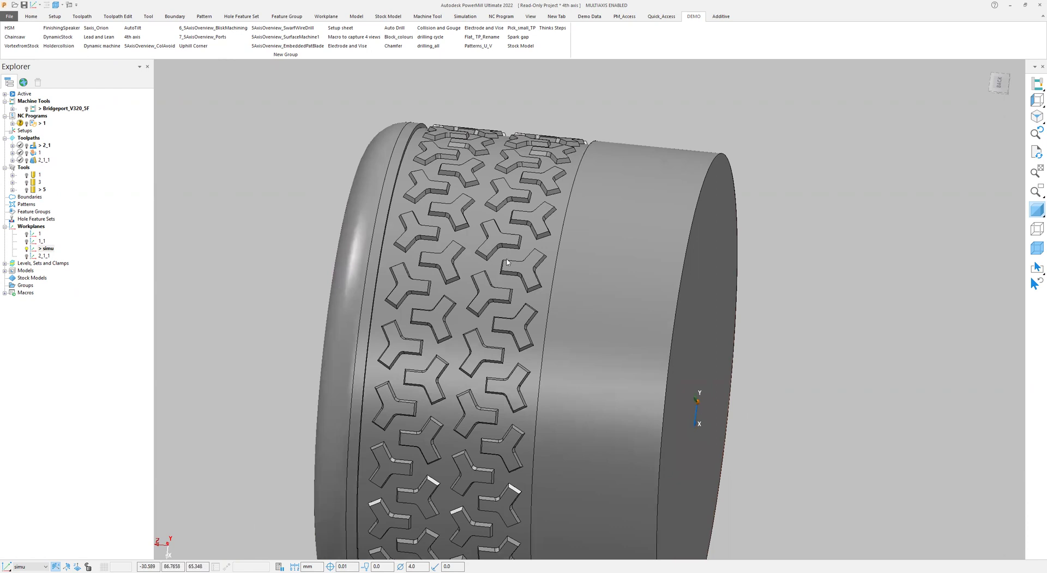
Step: Compare the cylindrical part in wireframe and shaded display, ending with shading on and wireframe off
mouse_move(679, 327)
middle_mouse_down()
mouse_move(645, 388)
mouse_move(594, 405)
mouse_move(578, 398)
middle_mouse_up()
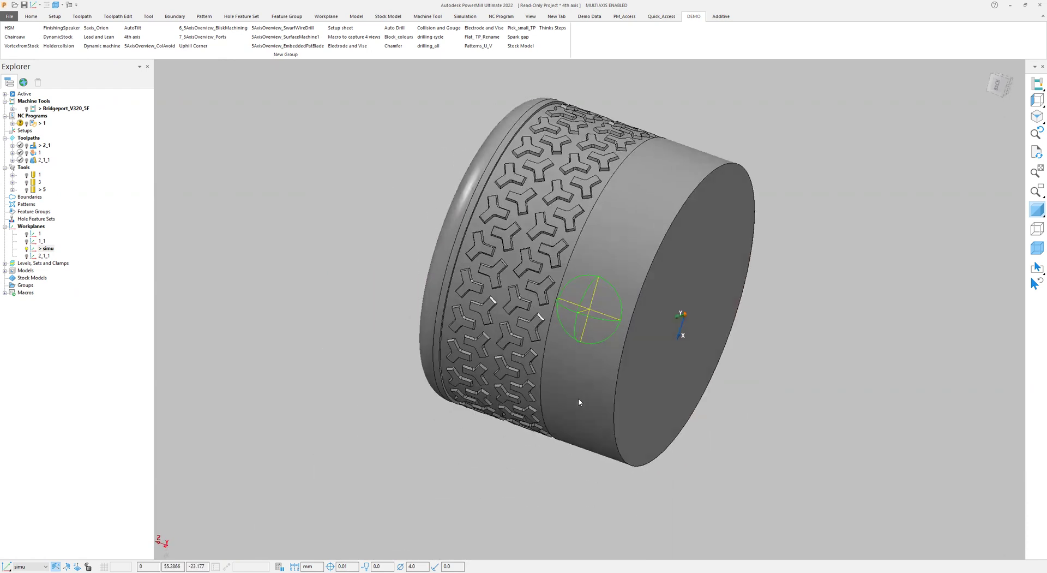
scroll(578, 398, "up", 2)
left_click(1036, 211)
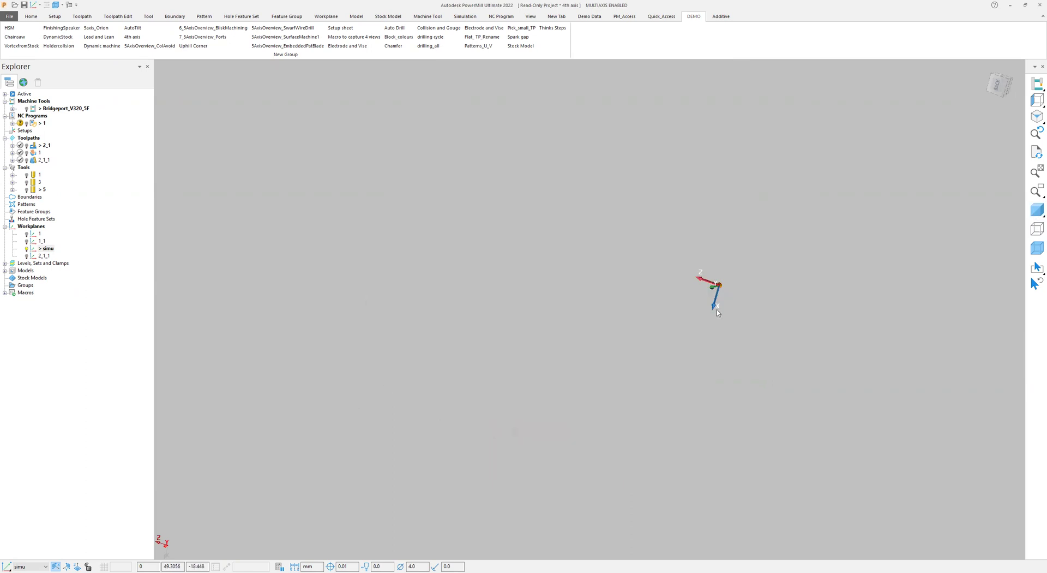
left_click(1036, 228)
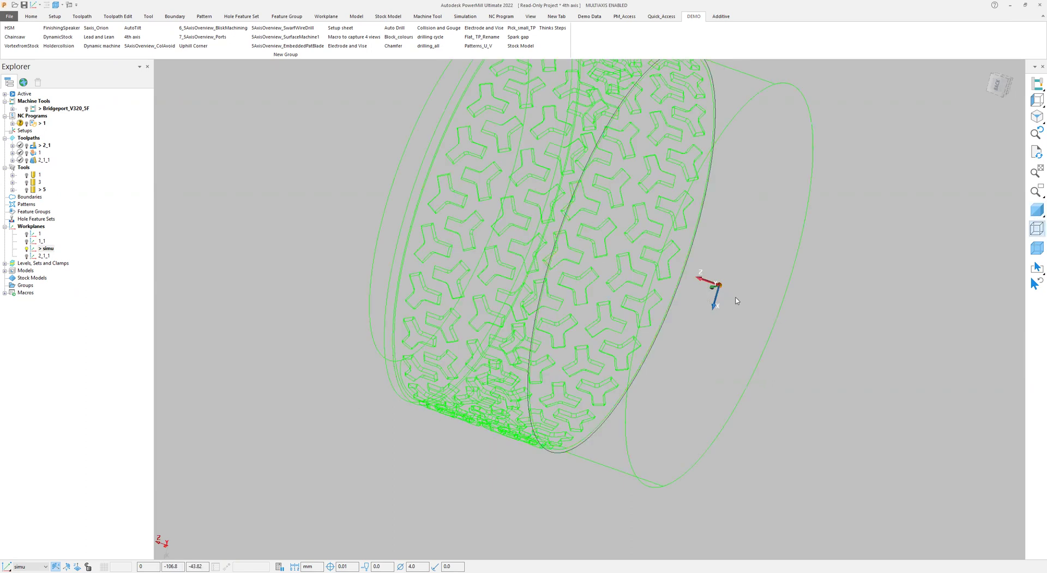
middle_click_drag(736, 300, 740, 272)
scroll(697, 310, "down", 2)
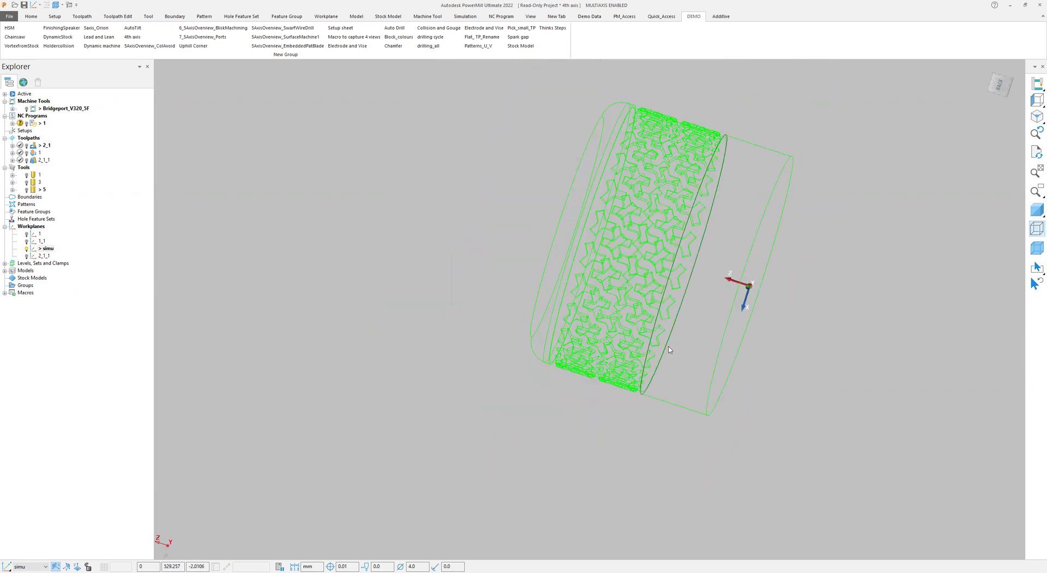
left_click(1037, 209)
middle_click_drag(719, 350, 780, 333)
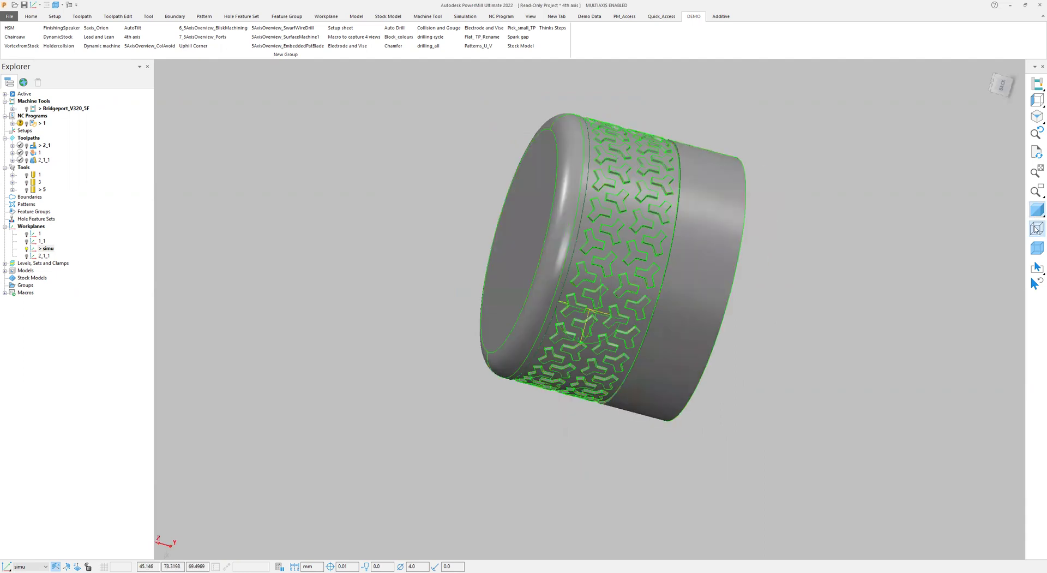
left_click(1037, 228)
Step: Examine the two rows of Y-shaped features around the part's cylindrical surface from several angles
middle_click_drag(693, 229, 615, 198)
scroll(615, 197, "up", 3)
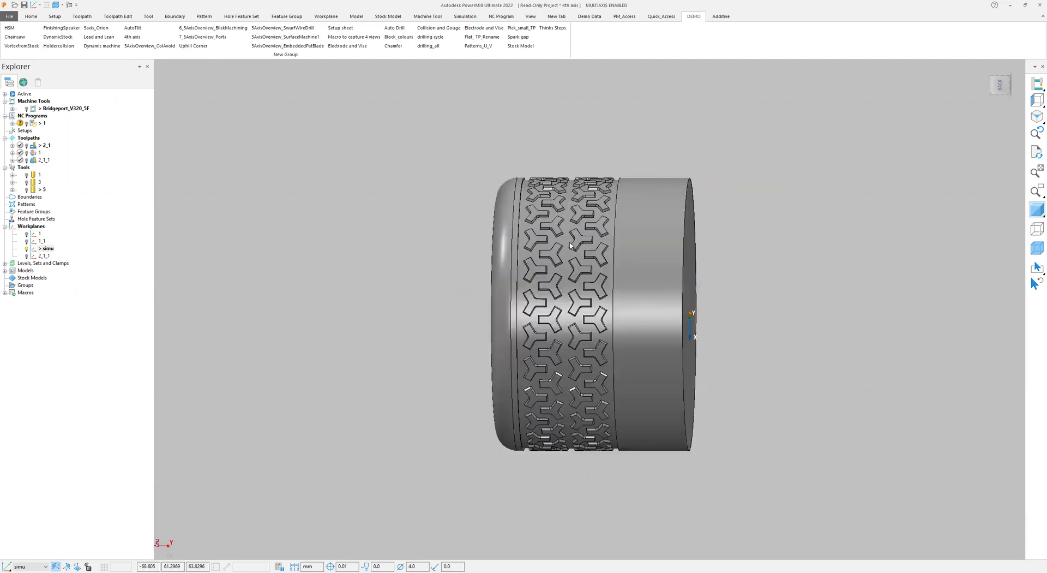
scroll(585, 197, "up", 3)
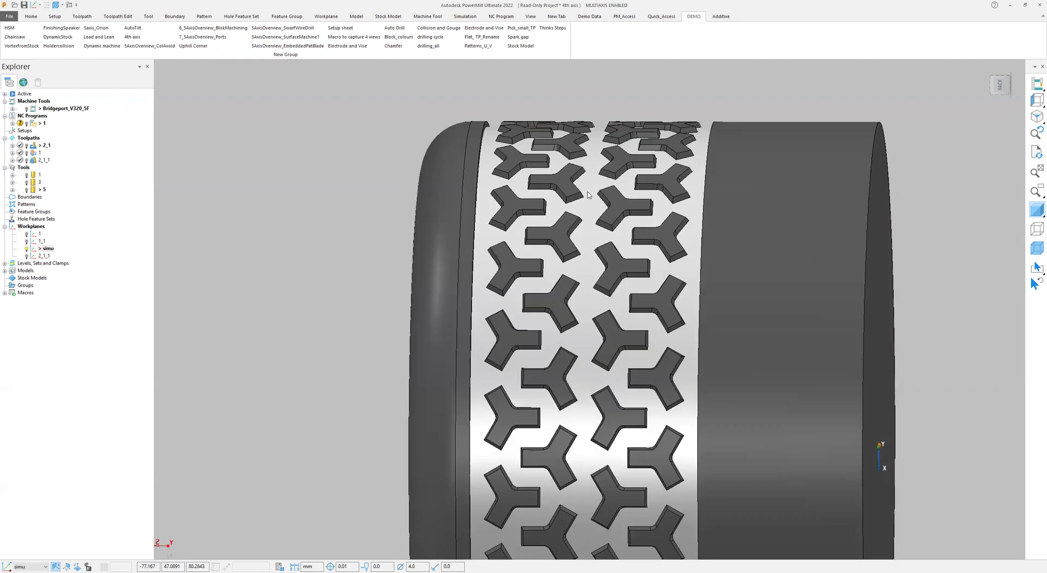
mouse_move(585, 197)
middle_mouse_down()
mouse_move(554, 137)
mouse_move(541, 207)
mouse_move(433, 231)
middle_mouse_up()
scroll(398, 217, "down", 10)
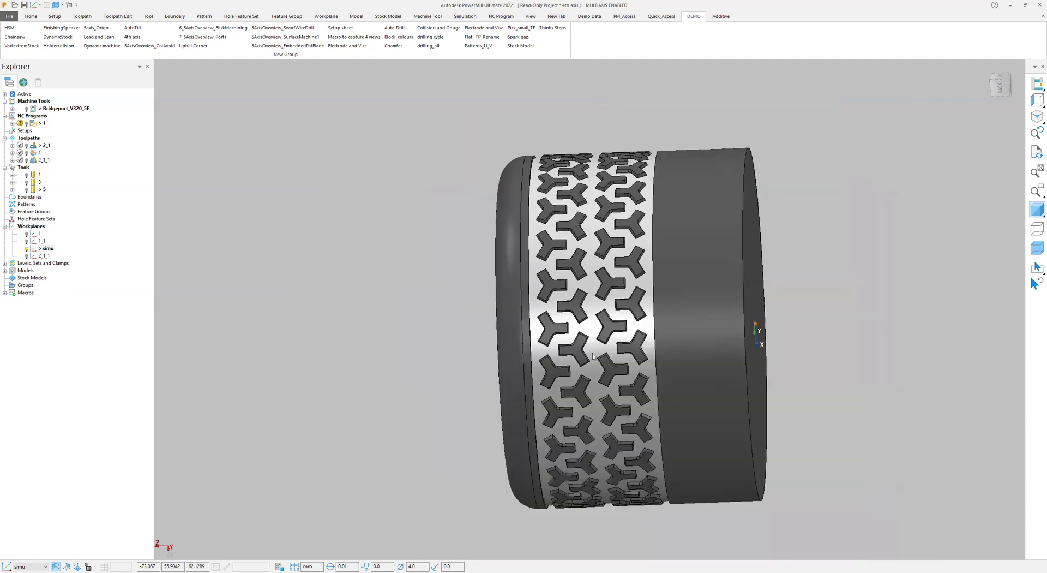
middle_click_drag(594, 355, 553, 329, "shift")
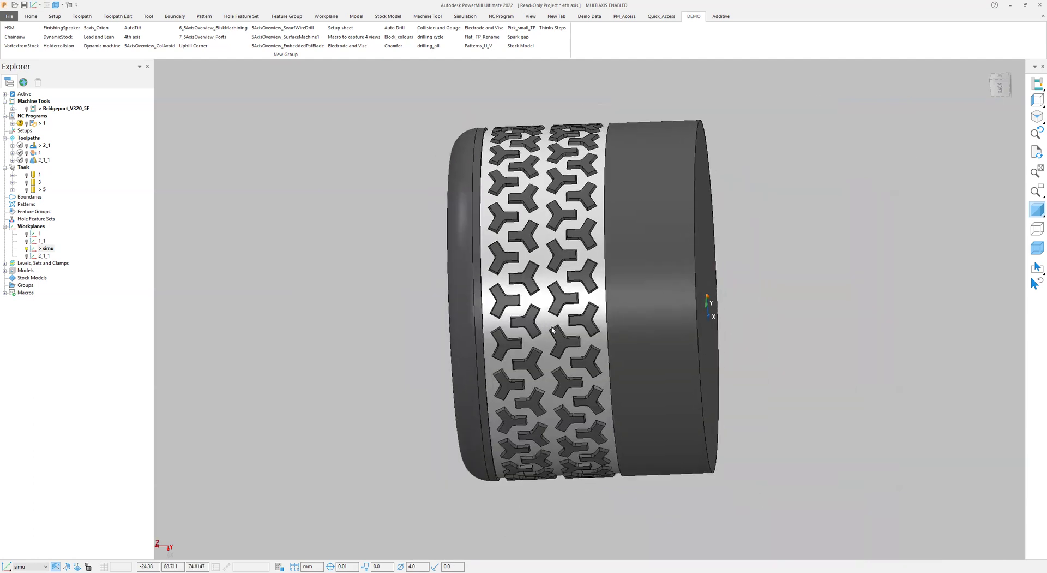
middle_click_drag(565, 304, 586, 258)
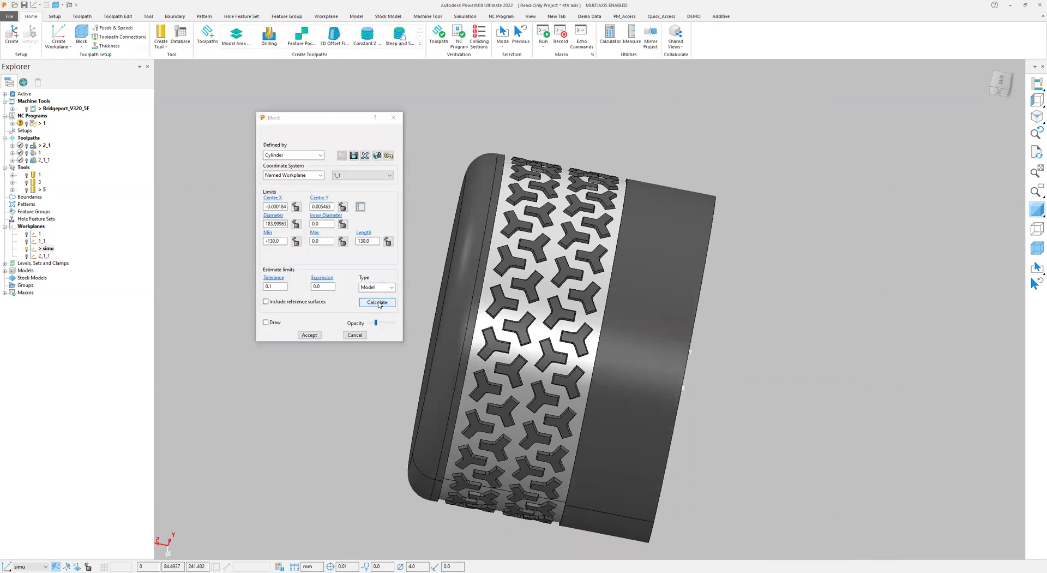
Step: Calculate a cylinder block from the model limits on named workplane 1_1 and display the block
left_click(378, 303)
left_click(1036, 248)
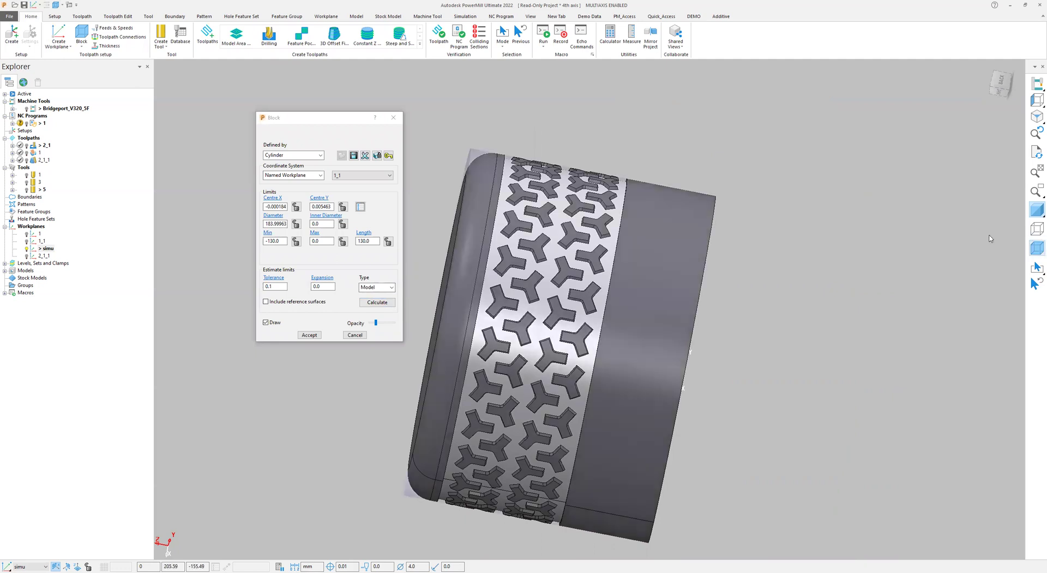
Step: Try a box-shaped block calculated from the model limits and check how it encloses the part
left_click(299, 155)
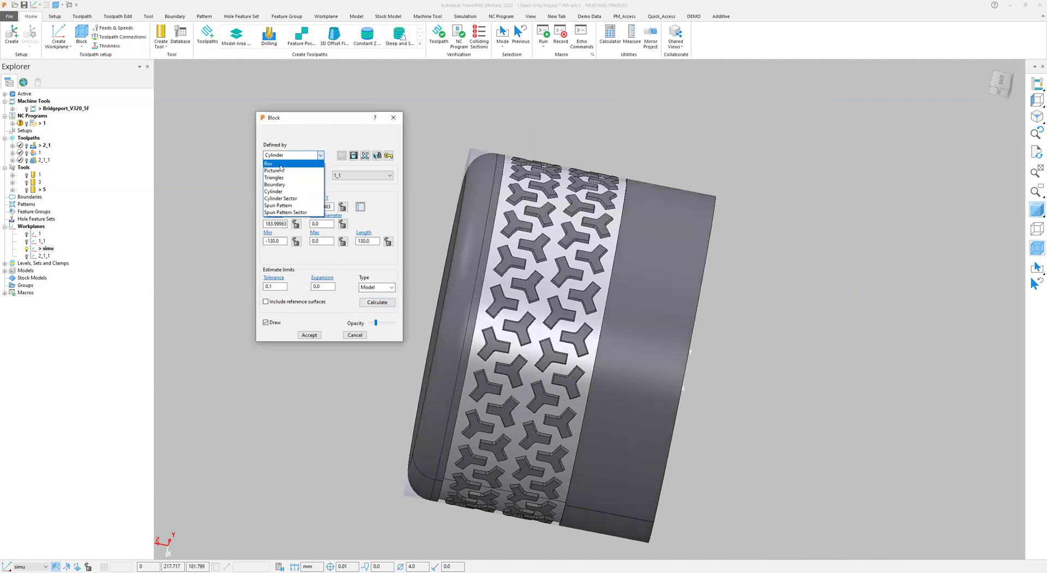
left_click(374, 305)
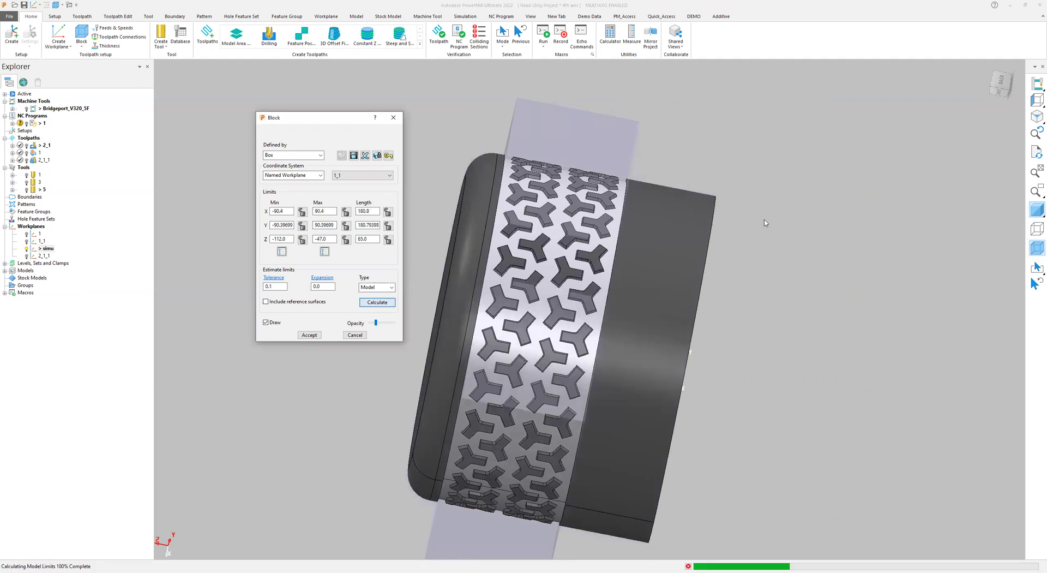
middle_click_drag(800, 240, 873, 218)
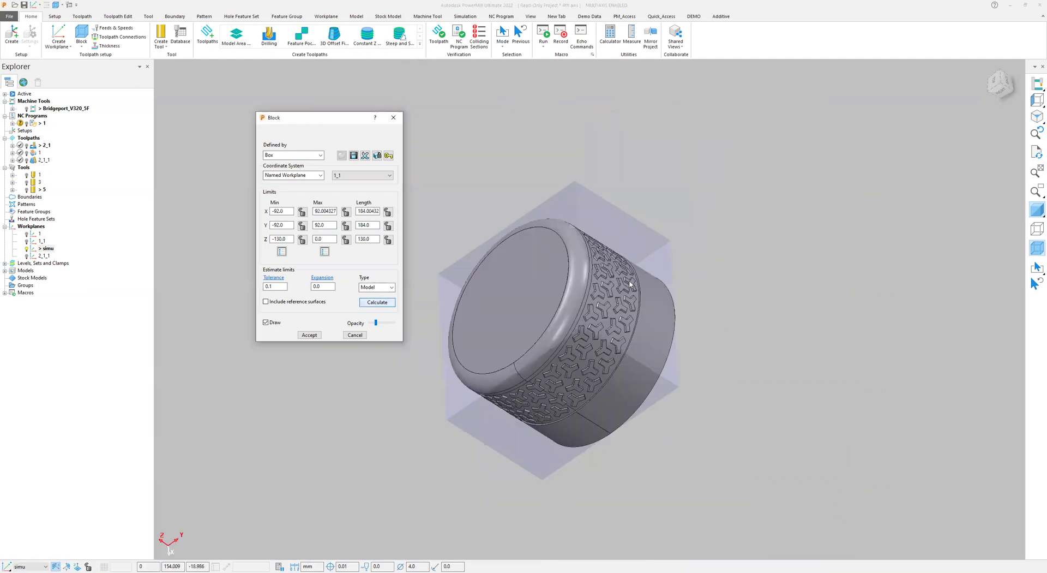
middle_click_drag(628, 168, 578, 323)
middle_click_drag(598, 288, 702, 261)
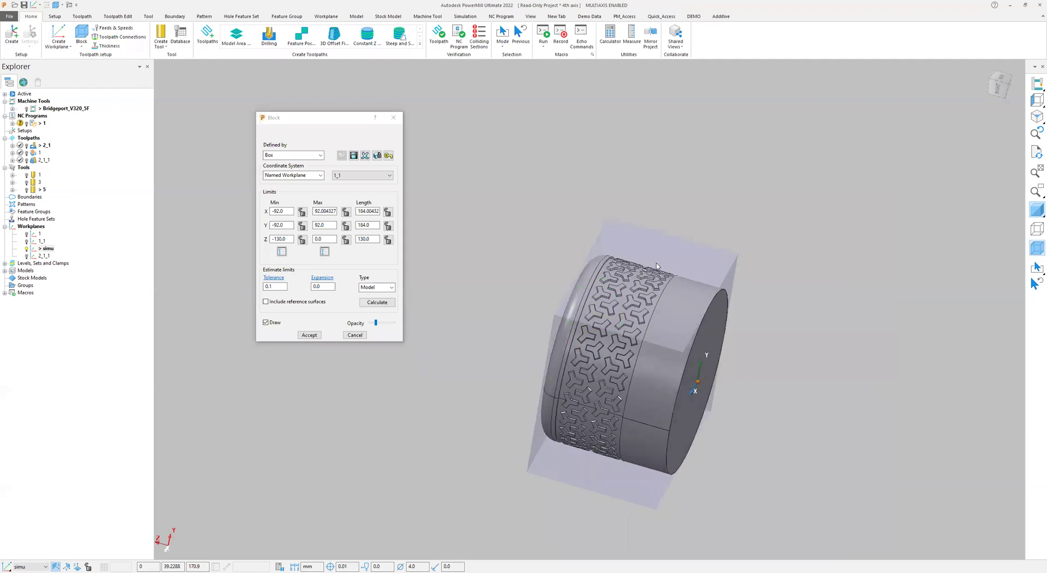
Step: Define the block as a cylinder, calculate it from the model limits, and accept it
left_click(281, 155)
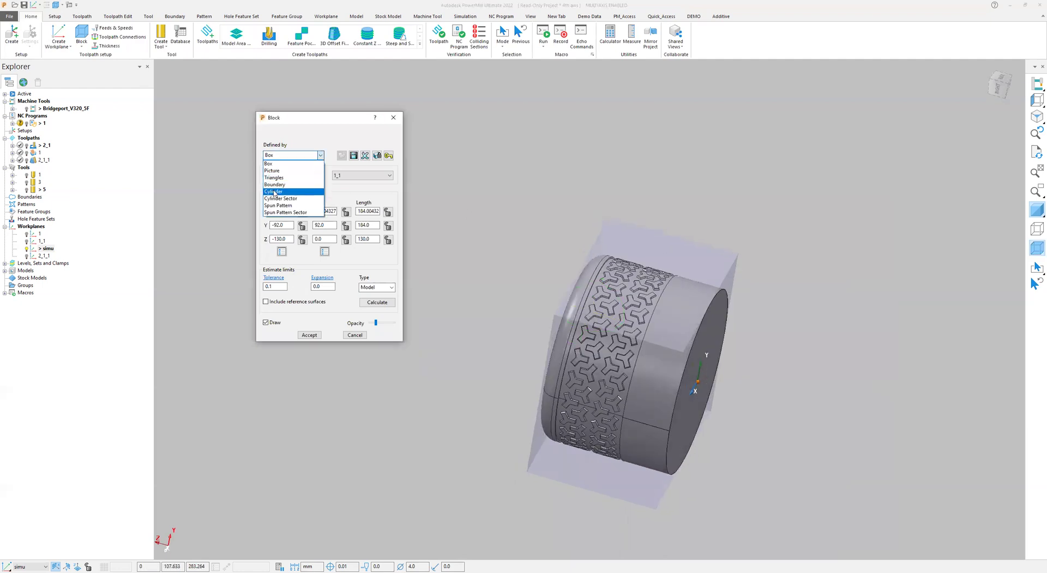
left_click(281, 192)
left_click(379, 303)
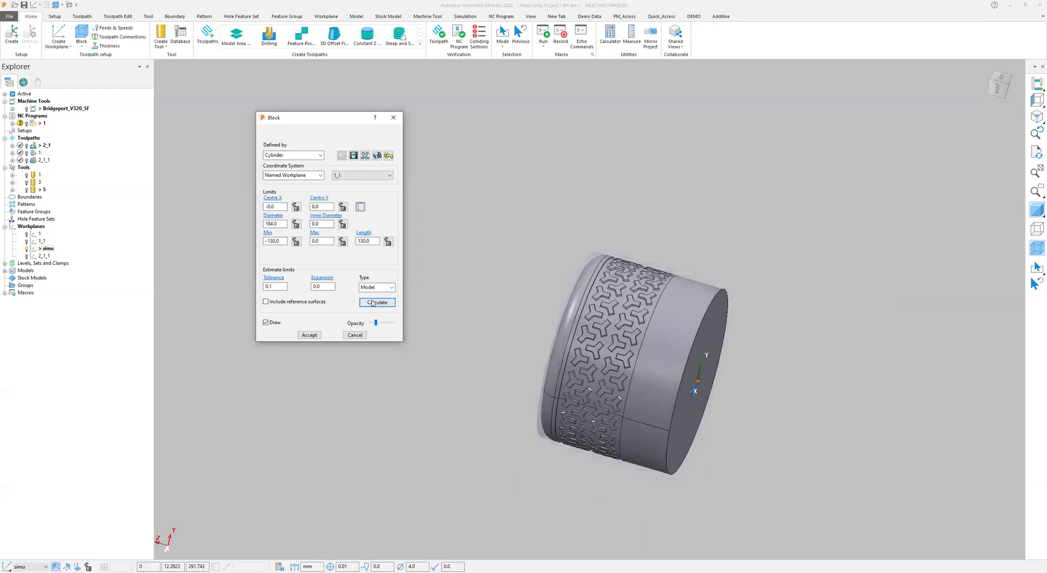
middle_click_drag(548, 330, 586, 326)
scroll(576, 273, "up", 4)
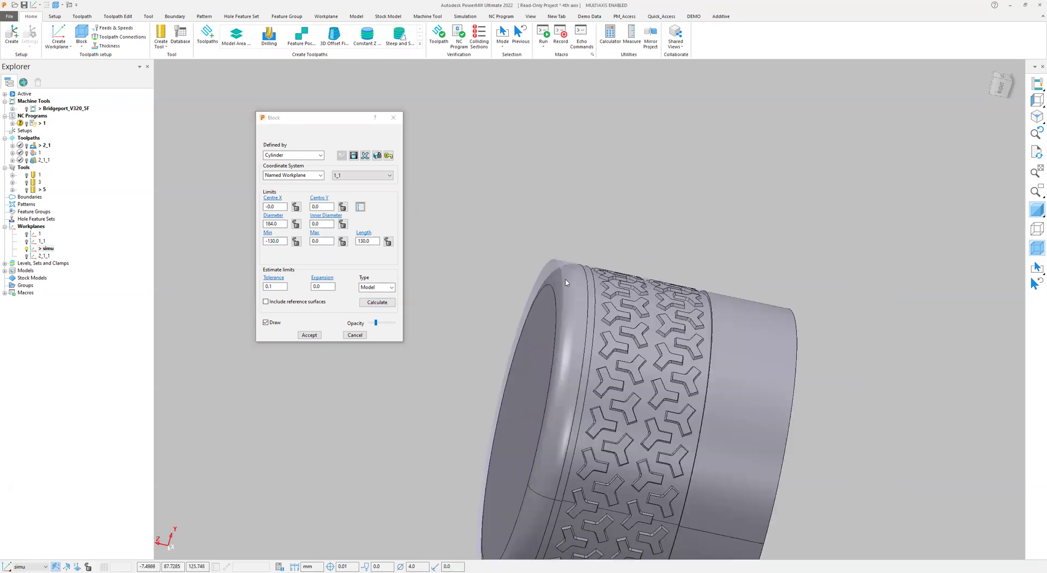
scroll(575, 277, "down", 3)
middle_click_drag(655, 323, 414, 218, "shift")
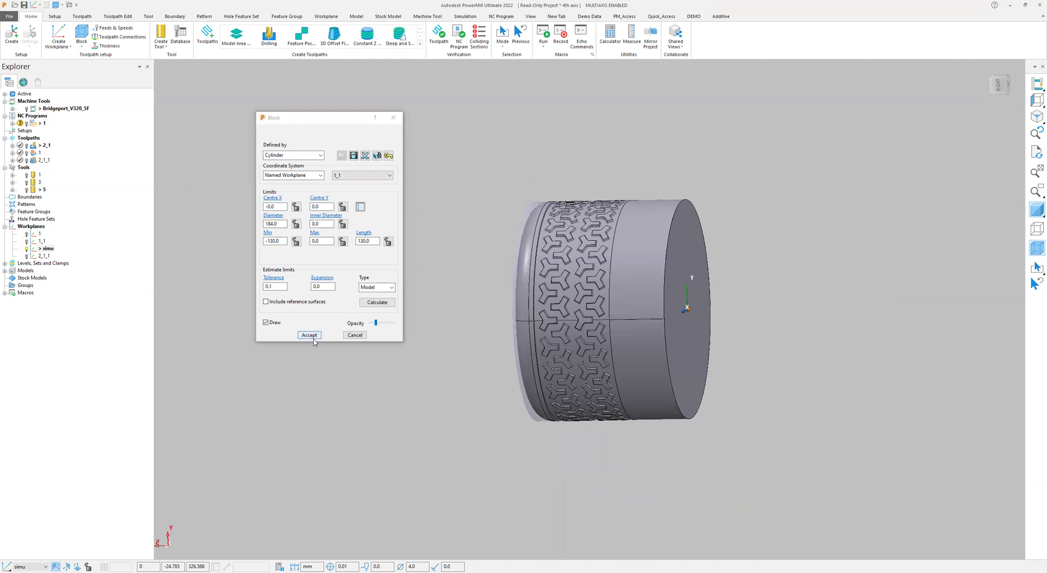
Step: Activate workplane 2_1_1 on the part's flat end face
scroll(592, 258, "down", 3)
middle_click_drag(591, 258, 306, 212)
middle_click_drag(423, 283, 585, 399)
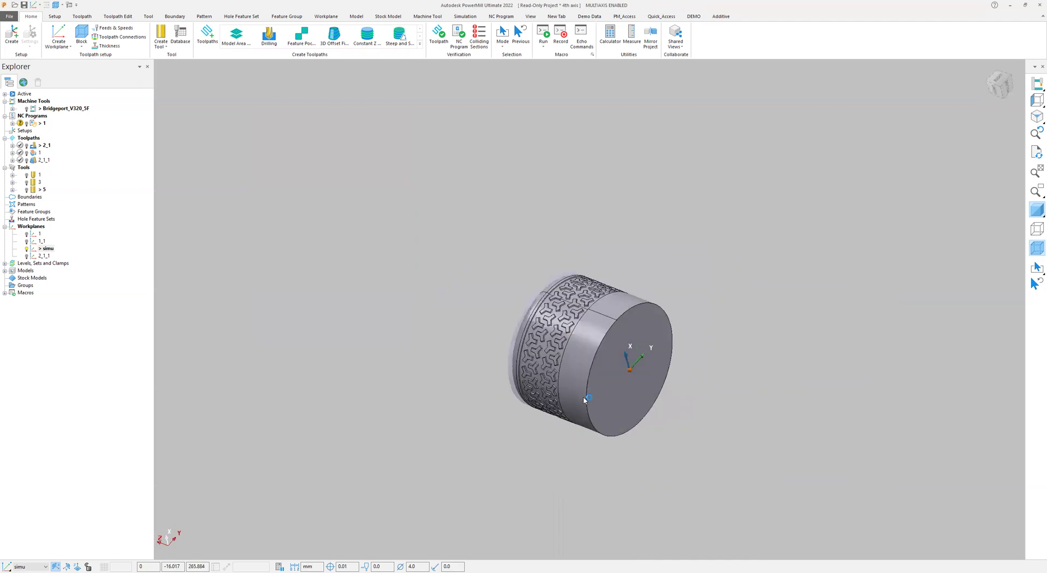
scroll(585, 400, "up", 3)
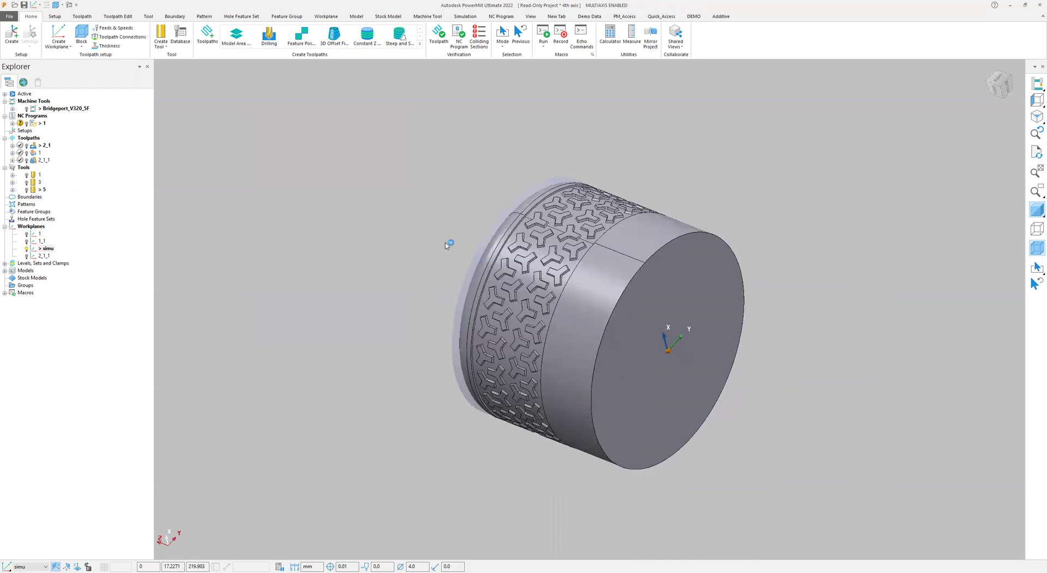
middle_click_drag(662, 377, 703, 352)
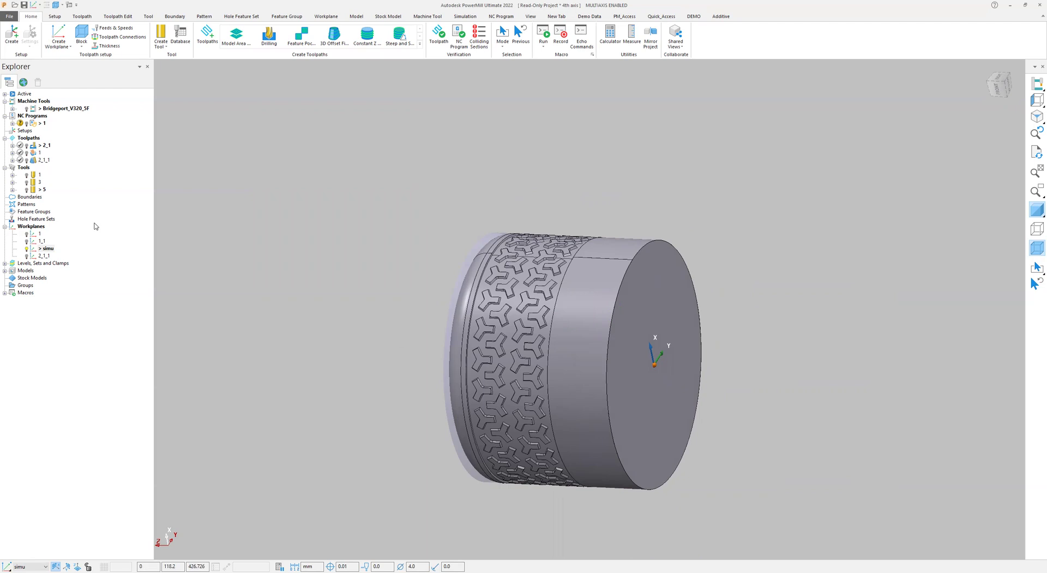
left_click(46, 256)
right_click(46, 256)
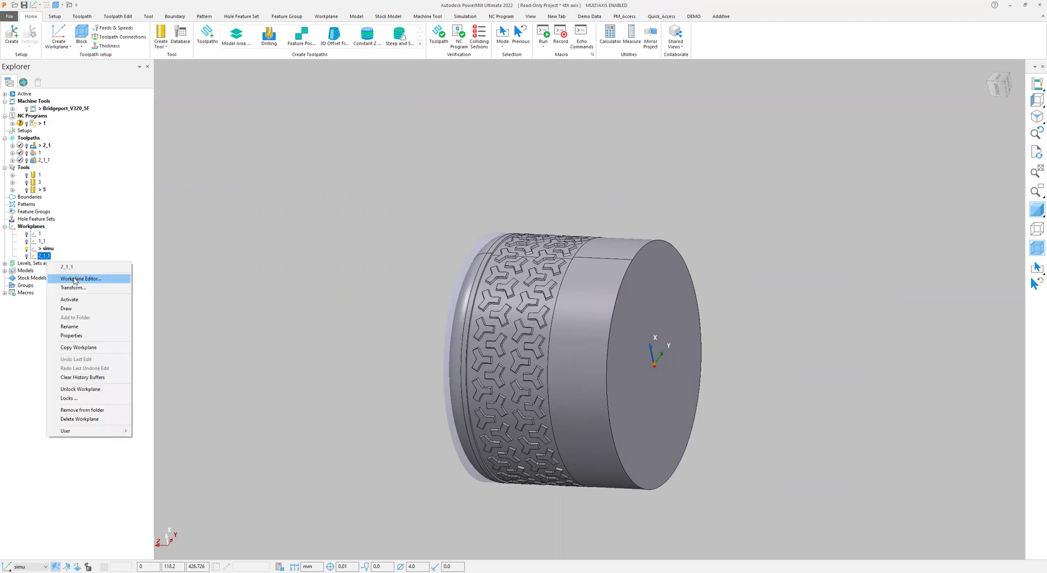
left_click(76, 300)
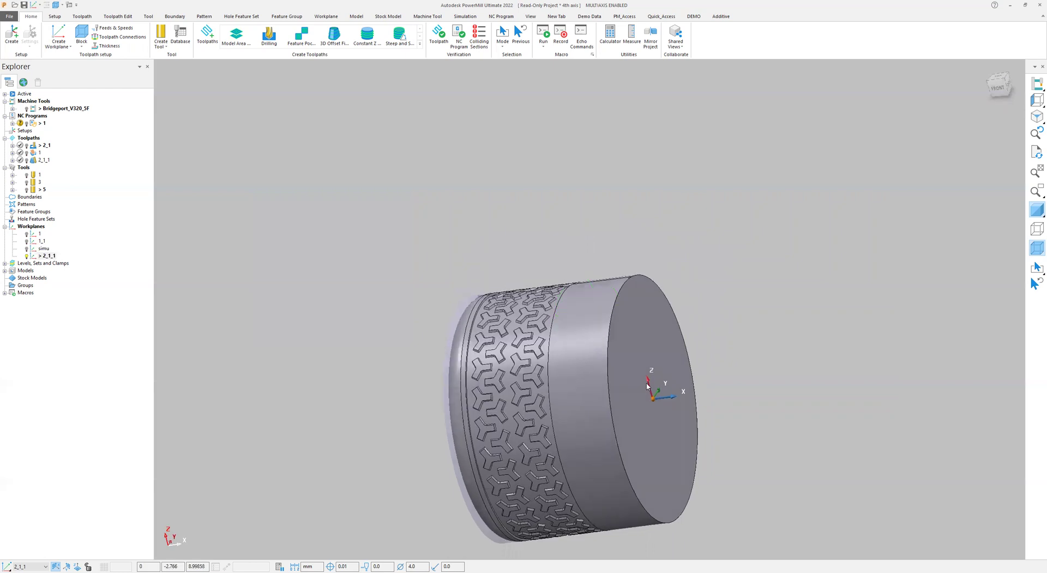
Step: Inspect the axis orientation of the simu workplane in the Workplane Editor and leave without changes
right_click(44, 250)
left_click(82, 269)
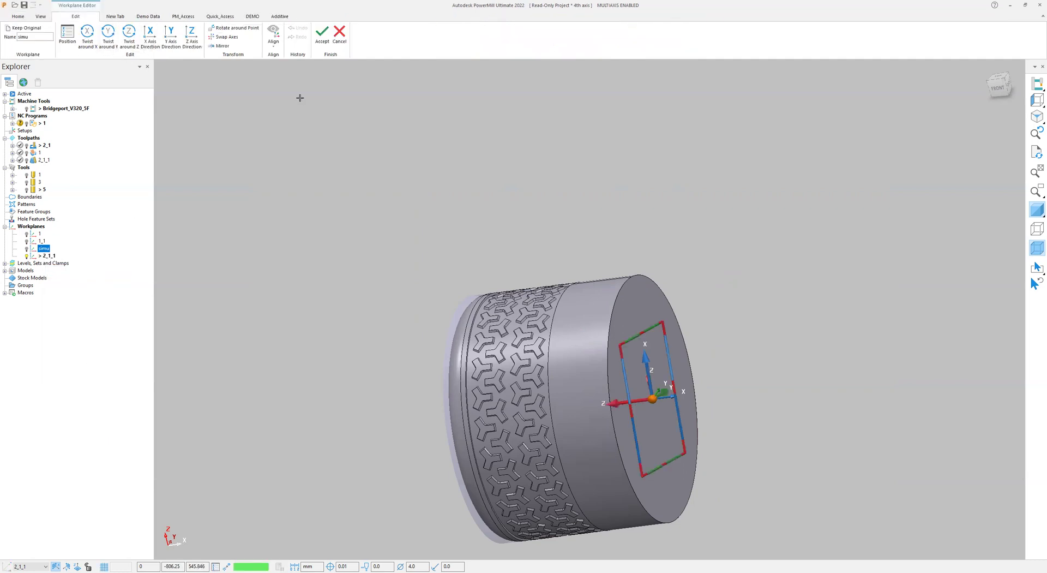
left_click(339, 35)
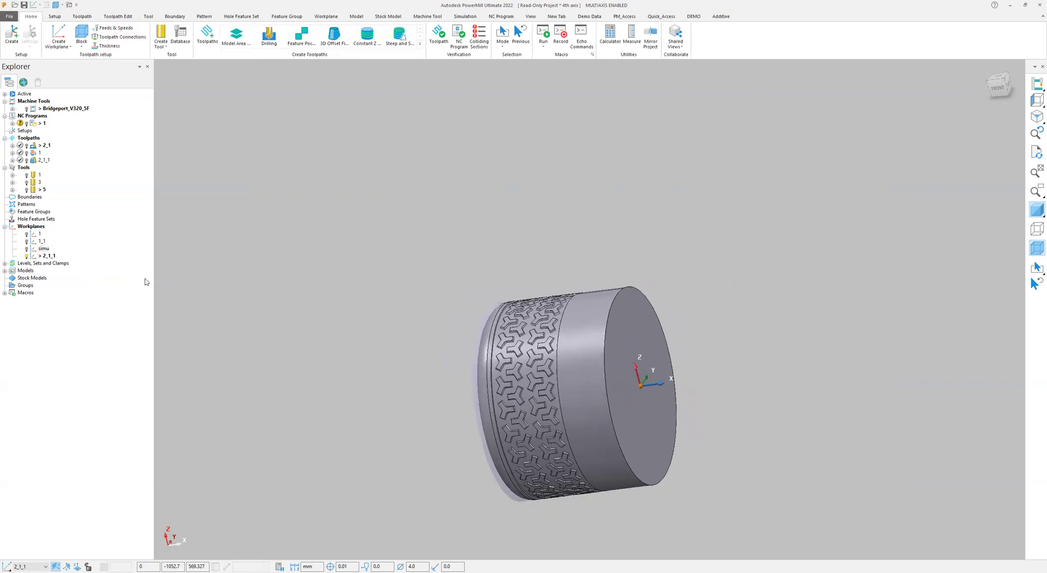
Step: Check the part's orientation relative to the active workplane in the left, right and front views
middle_click_drag(593, 277, 589, 296)
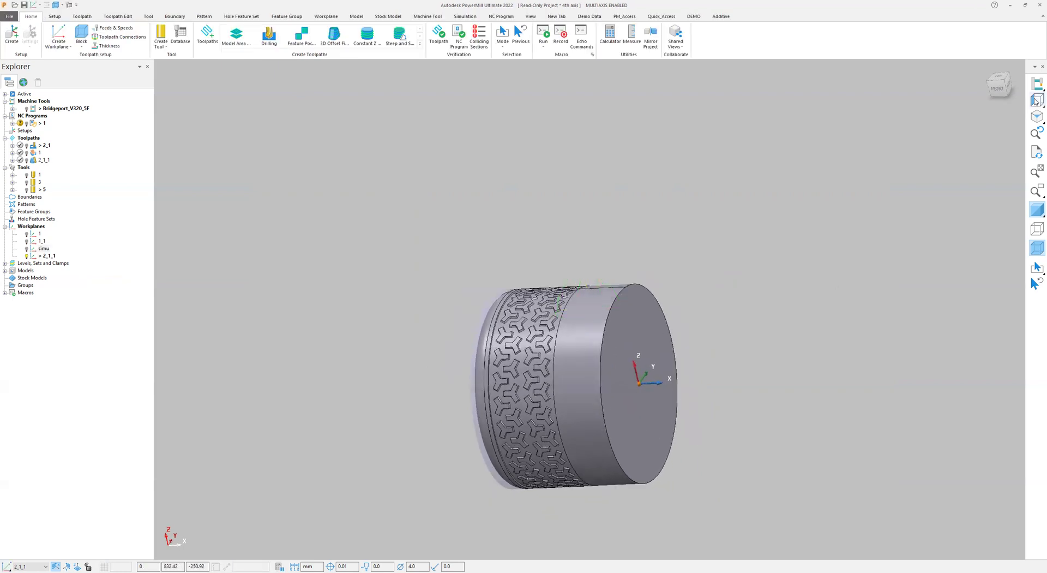
mouse_move(1035, 101)
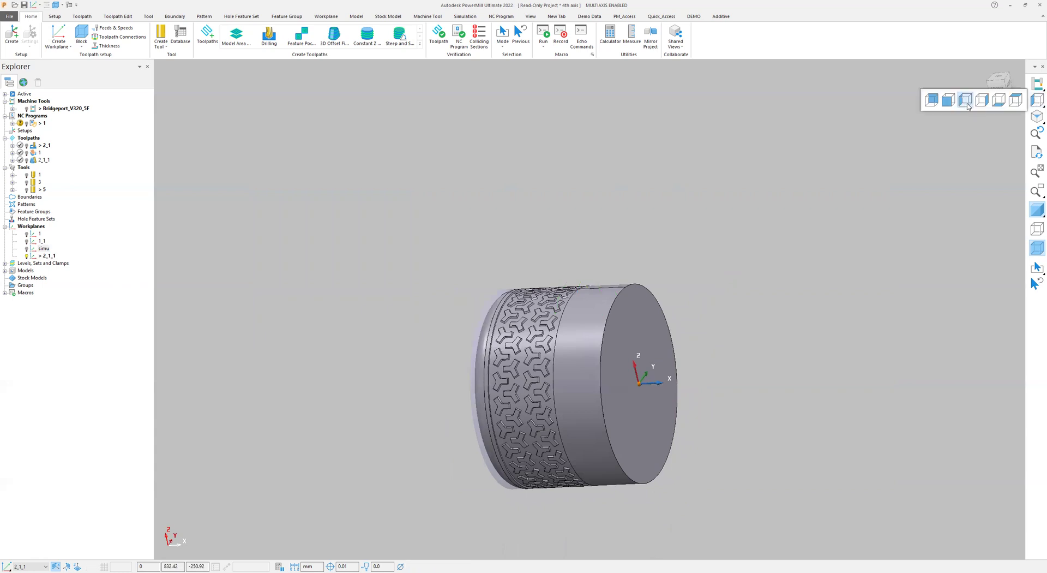
left_click(966, 100)
mouse_move(1036, 101)
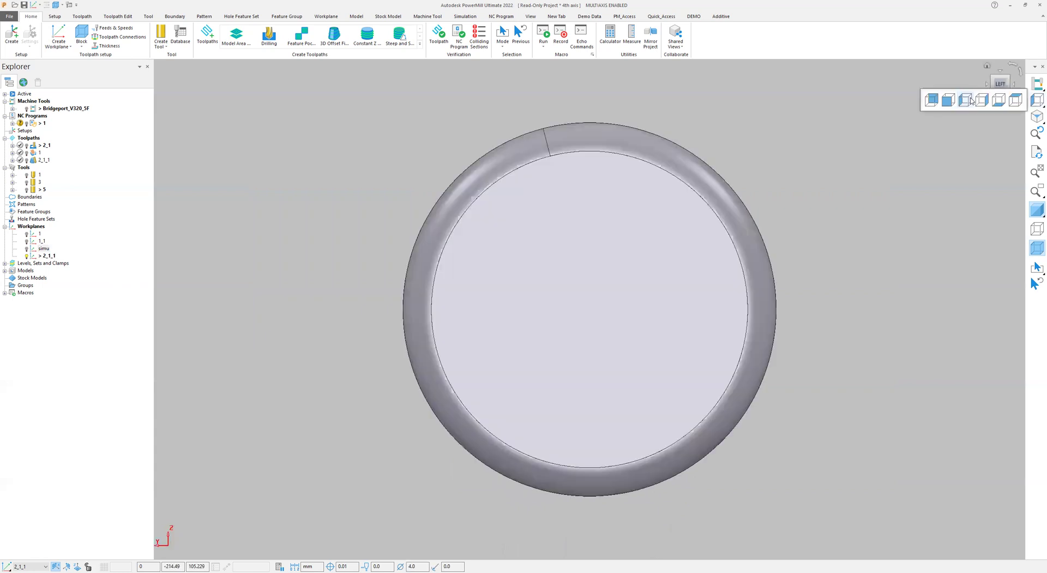
left_click(982, 100)
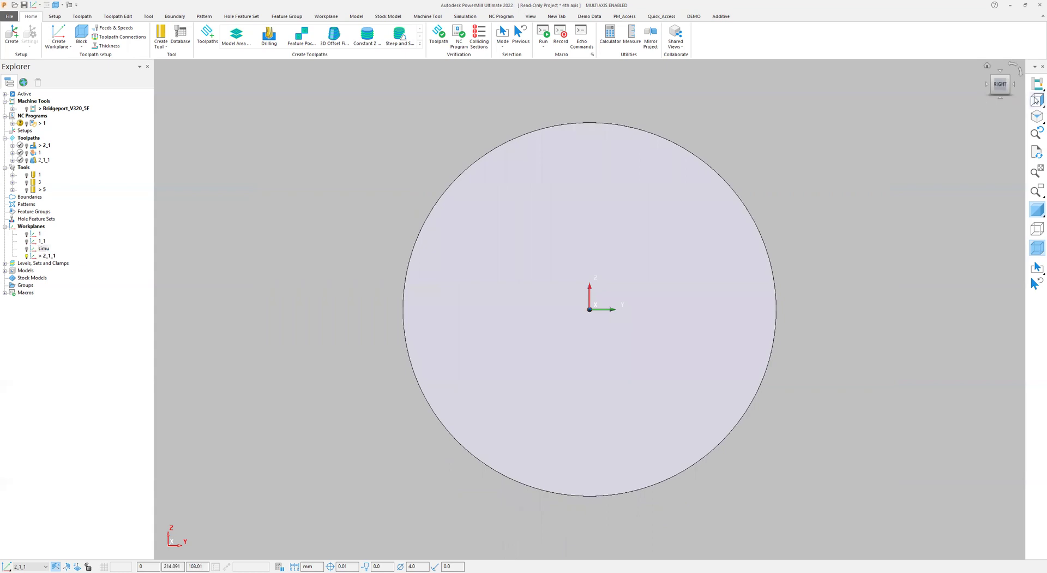
left_click(949, 102)
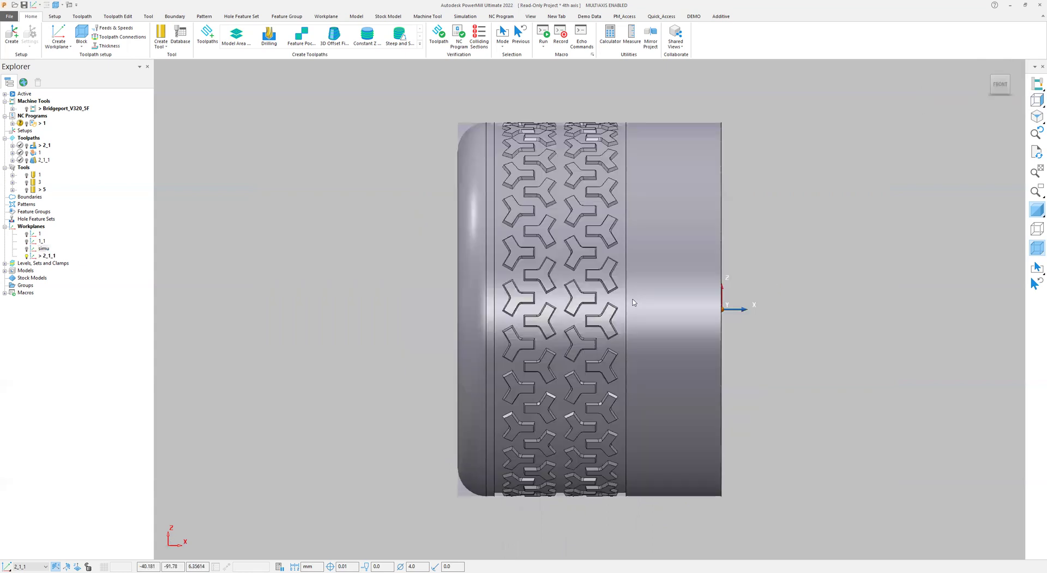
Step: Hide the block display and zoom in on the Y-shaped pattern on the cylinder's surface
middle_click_drag(609, 292, 602, 318, "shift")
scroll(591, 352, "down", 2)
left_click(1036, 250)
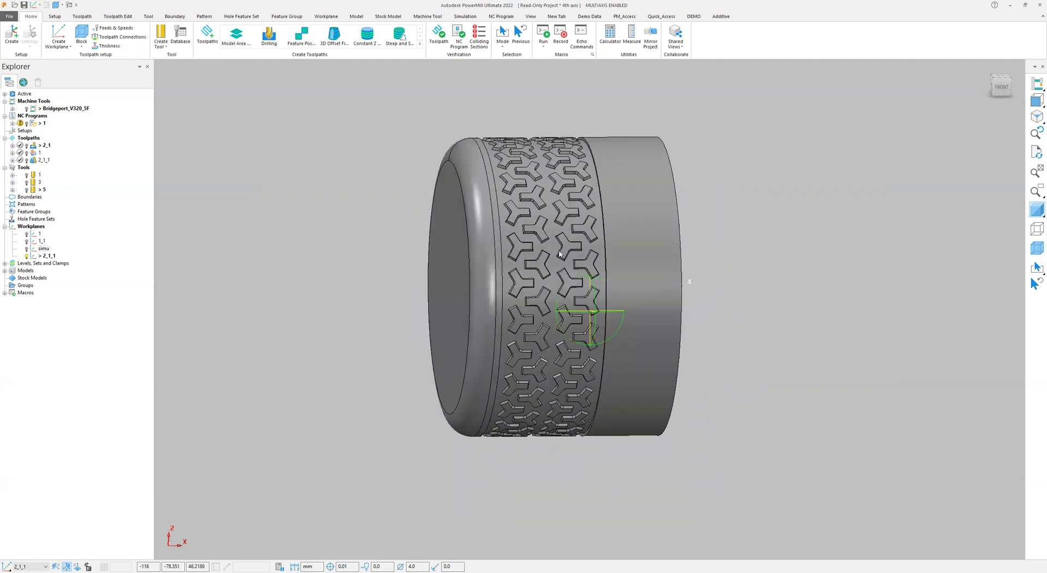
middle_click_drag(637, 227, 532, 245)
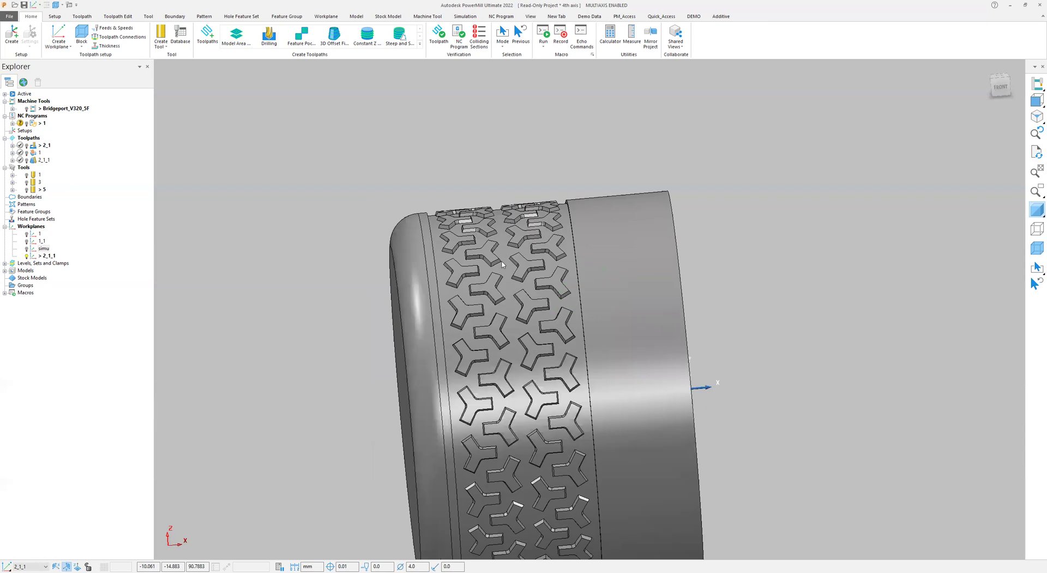
middle_click_drag(525, 300, 518, 286)
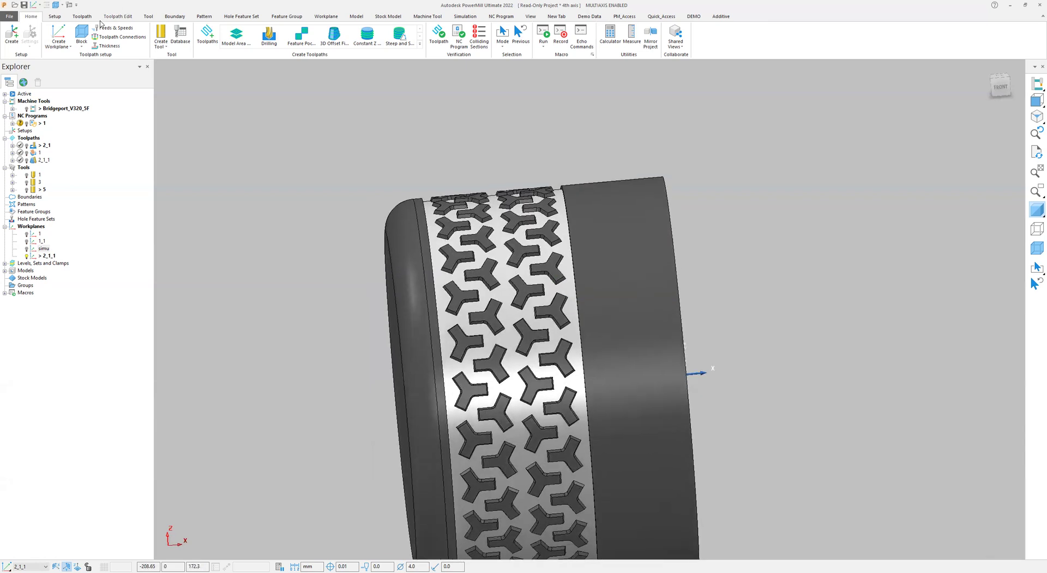
Step: Create a new toolpath with the Profile Finishing strategy for the Y-shaped pattern
left_click(82, 16)
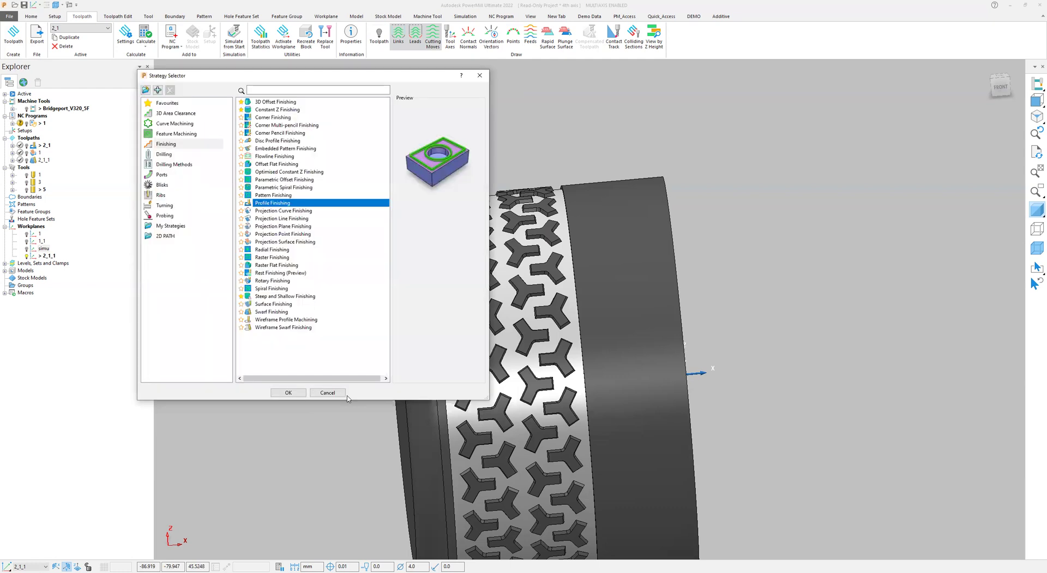
left_click(298, 393)
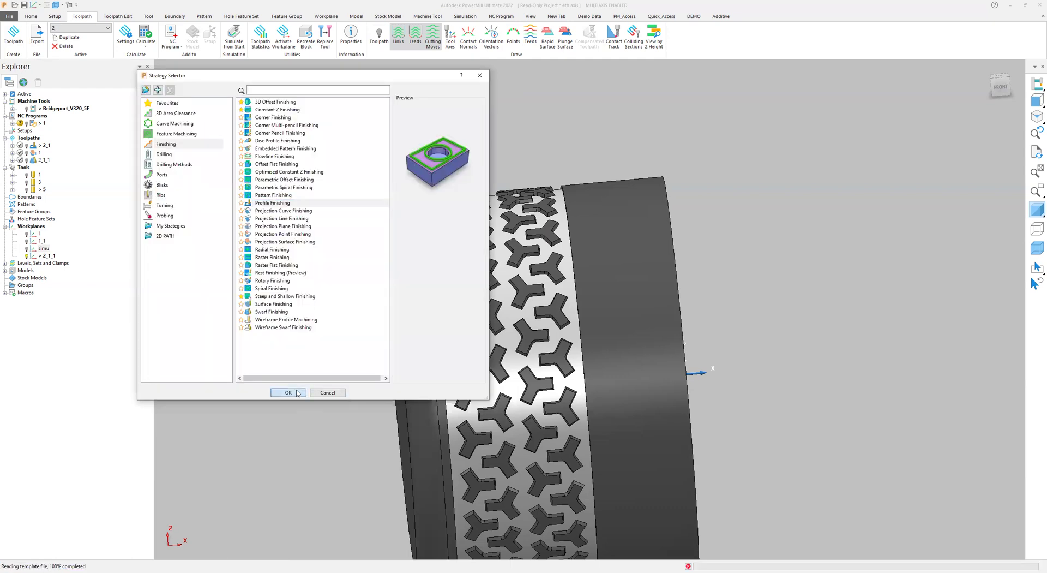
scroll(813, 231, "down", 3)
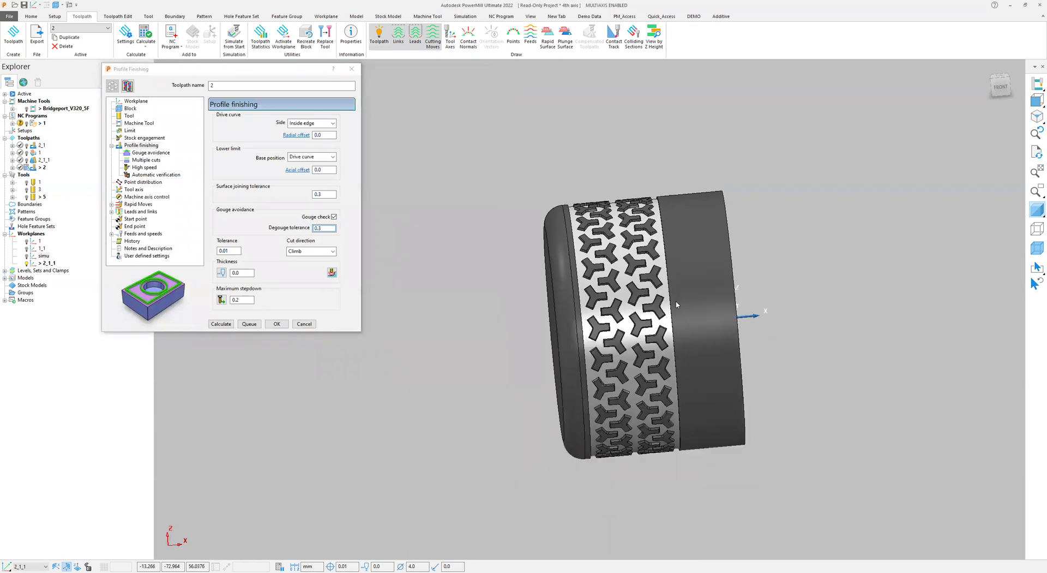
middle_click_drag(678, 304, 655, 306)
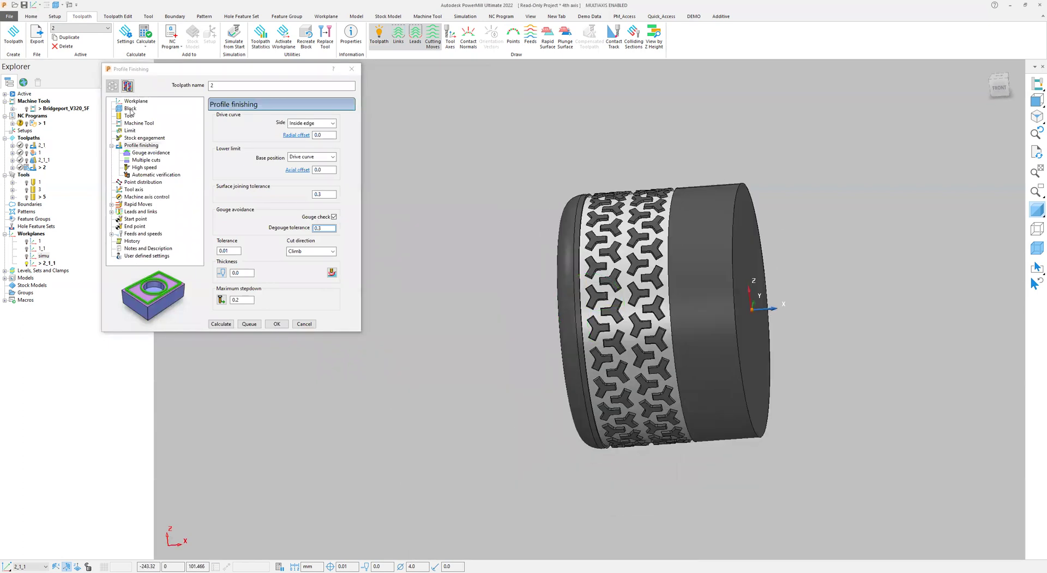
Step: Review the end mill's diameter and the profile finishing drive curve settings against the Y-shaped pattern
left_click(131, 116)
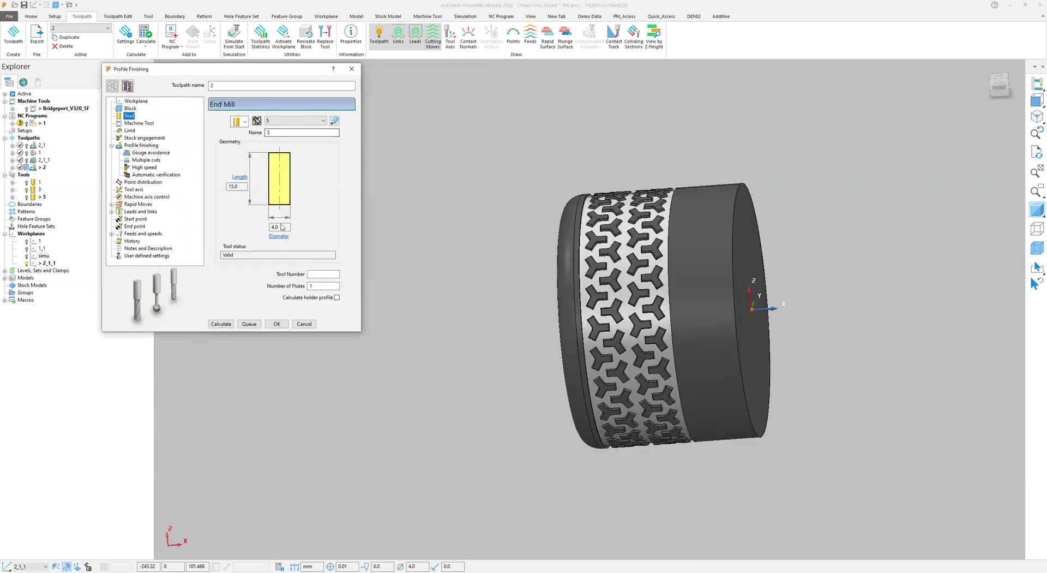
double_click(282, 227)
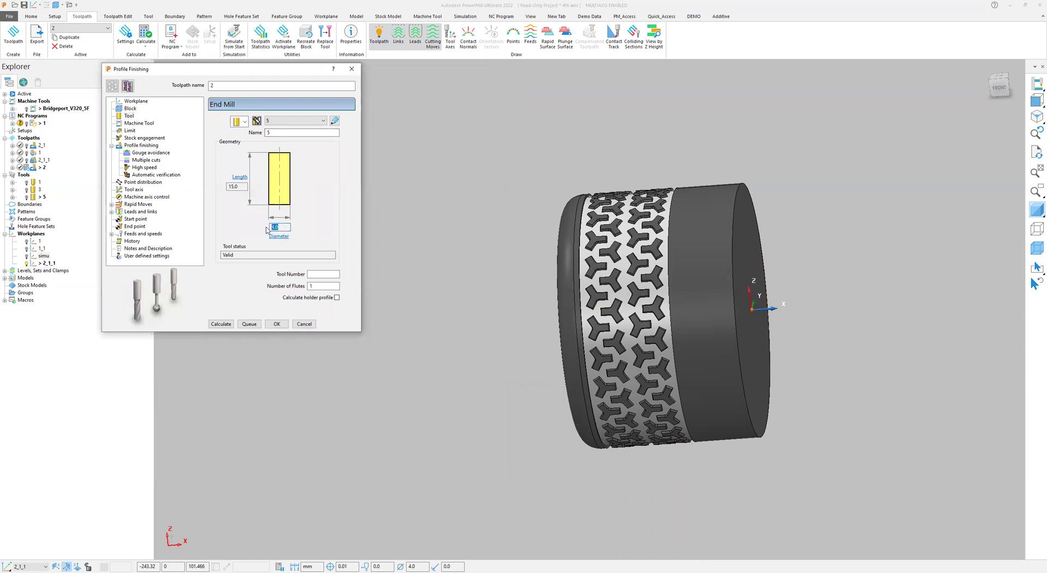
left_click(129, 146)
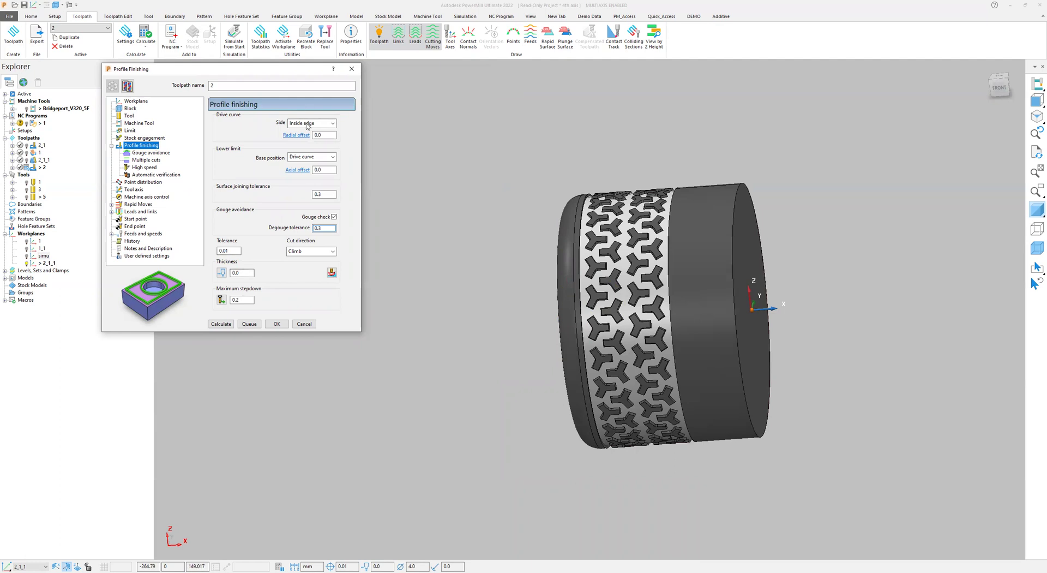
scroll(685, 256, "up", 4)
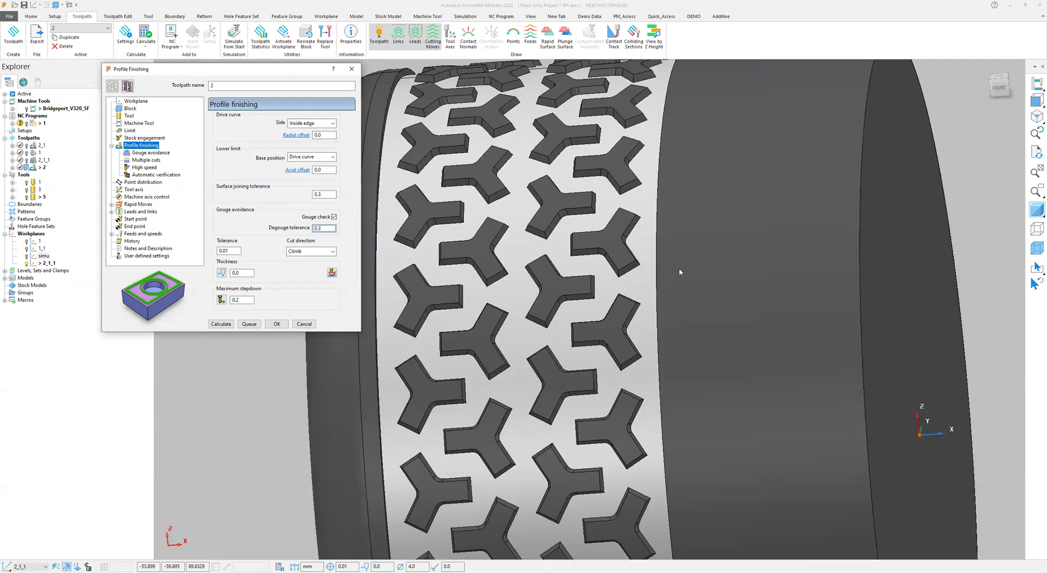
scroll(758, 236, "down", 1)
scroll(600, 188, "up", 3)
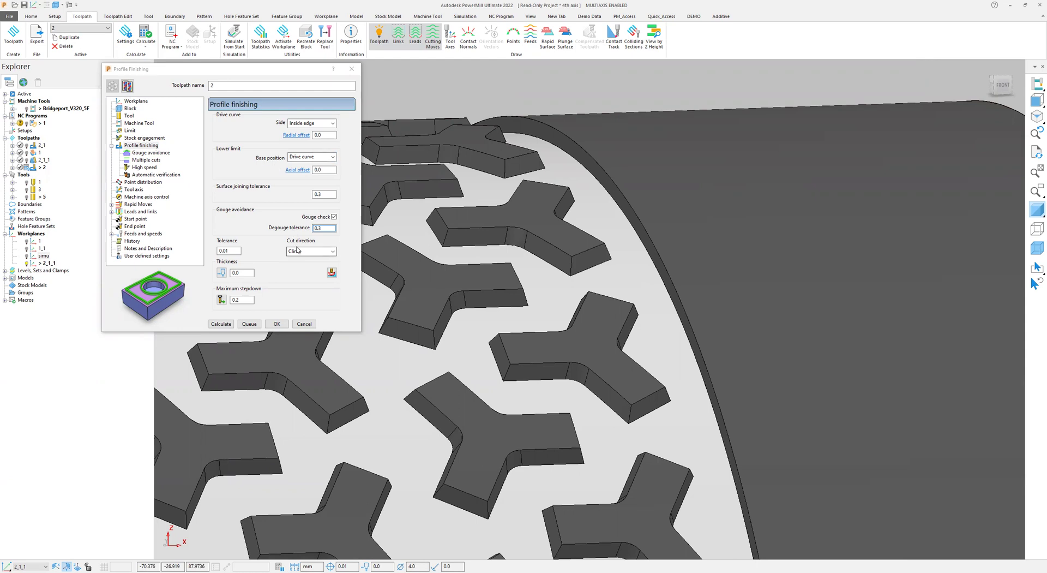
Step: Check the maximum stepdown and the upper limit of the profile toolpath's multiple cuts
left_click_drag(249, 300, 230, 300)
left_click(145, 161)
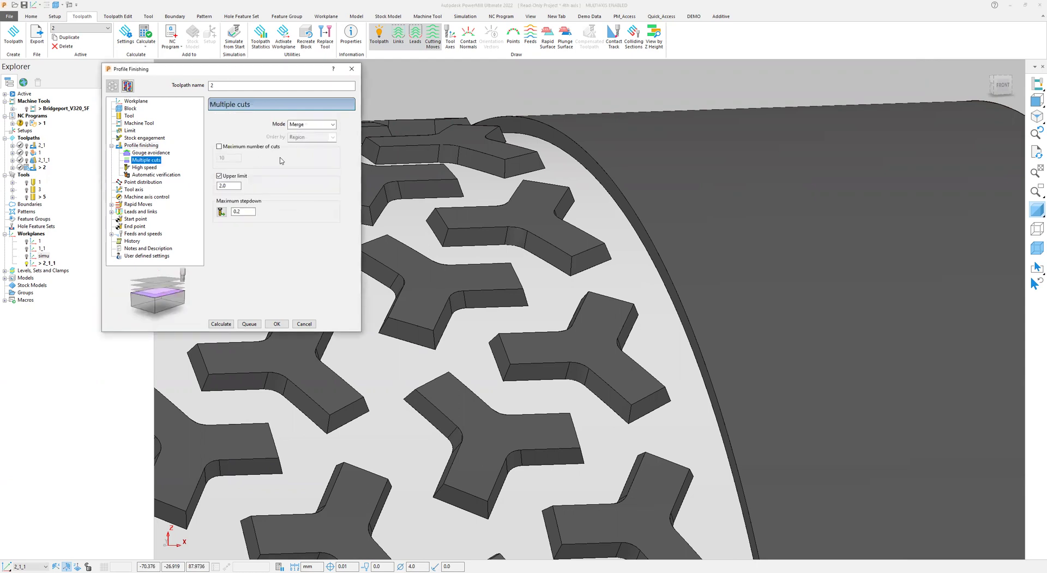
left_click(233, 186)
double_click(244, 211)
Step: Set the profile toolpath's tool axis to Vertical, calculate it and inspect its coverage of the pattern
left_click(135, 189)
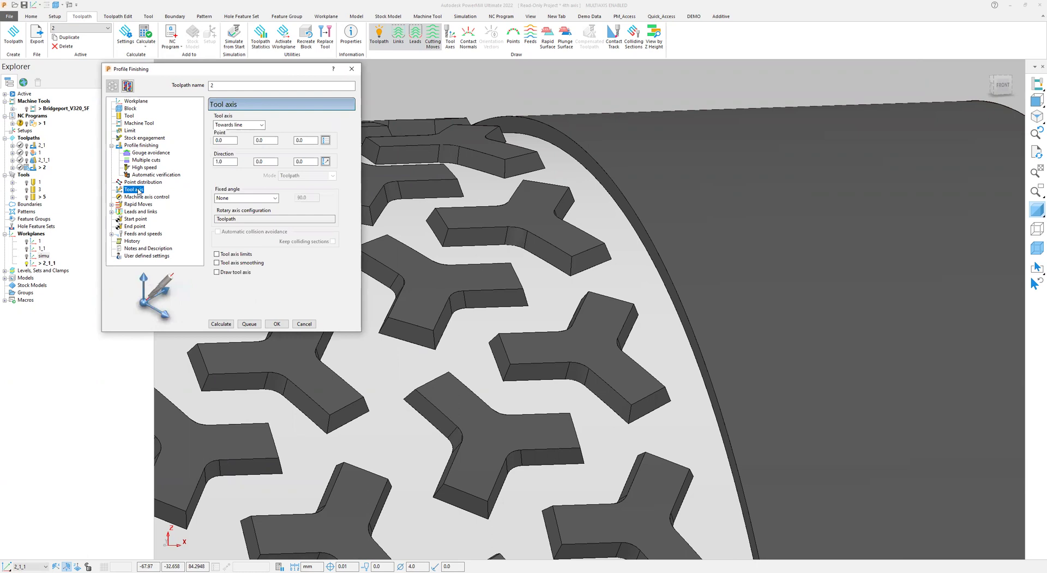
left_click(262, 125)
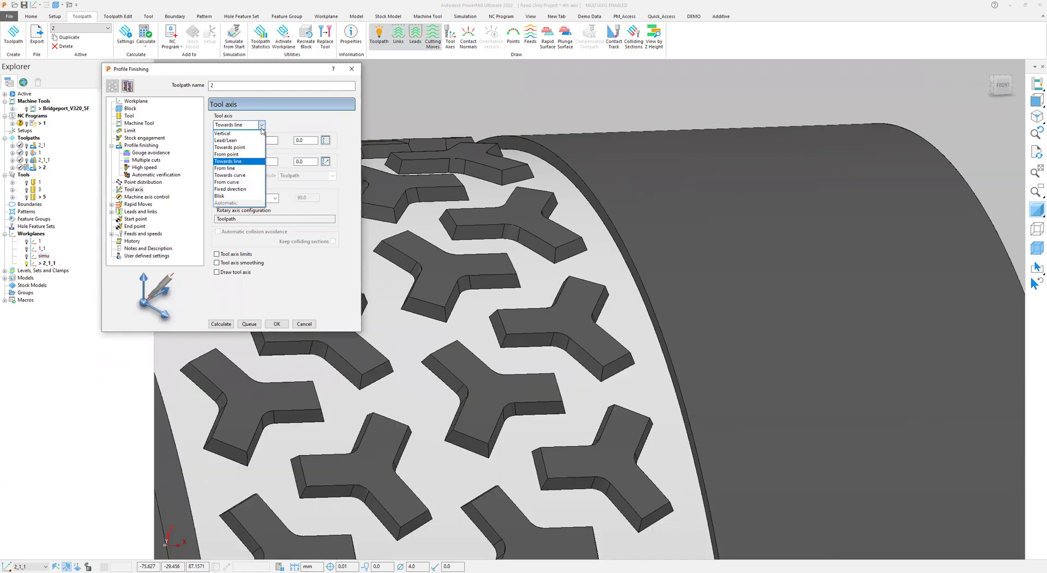
left_click(229, 133)
scroll(589, 262, "down", 4)
middle_click_drag(603, 276, 652, 317)
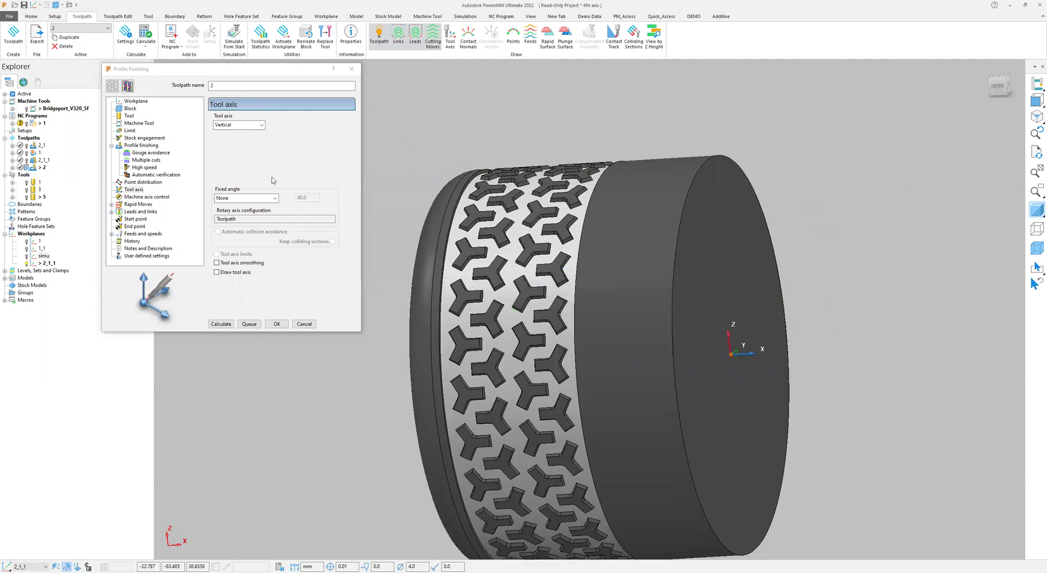
left_click(223, 326)
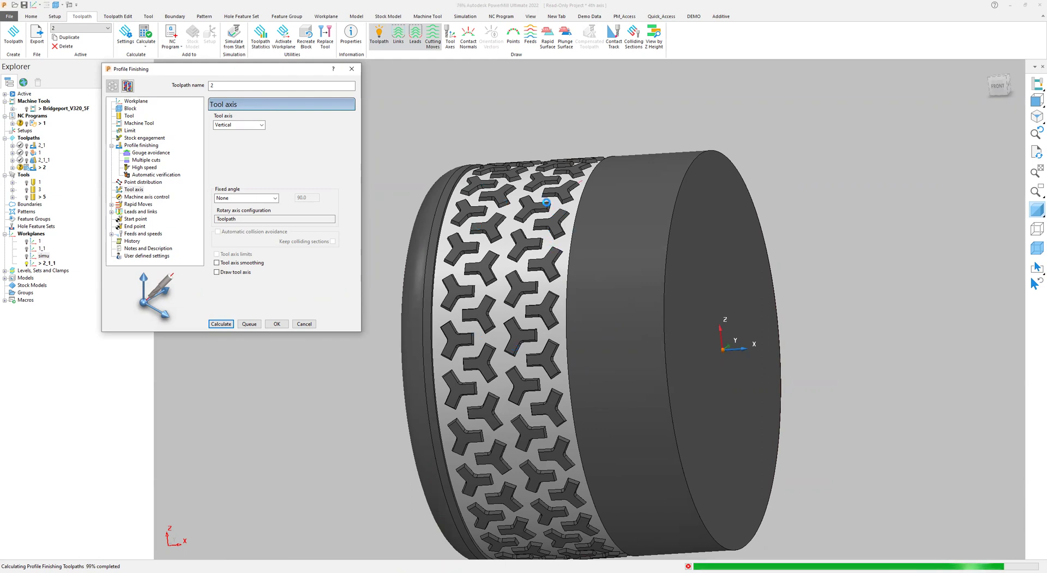
middle_click_drag(523, 226, 570, 240)
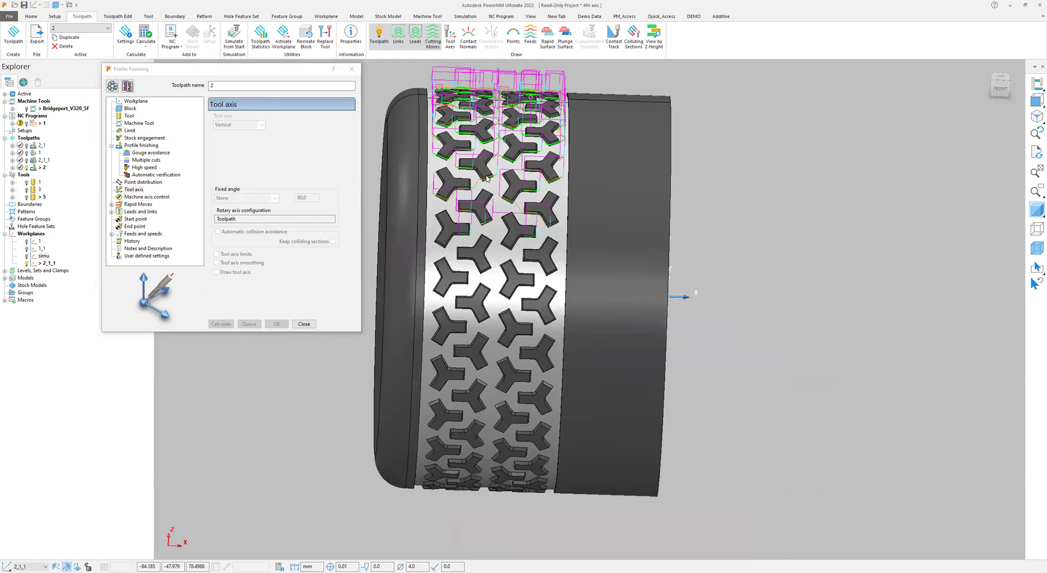
middle_click_drag(573, 172, 694, 310, "shift")
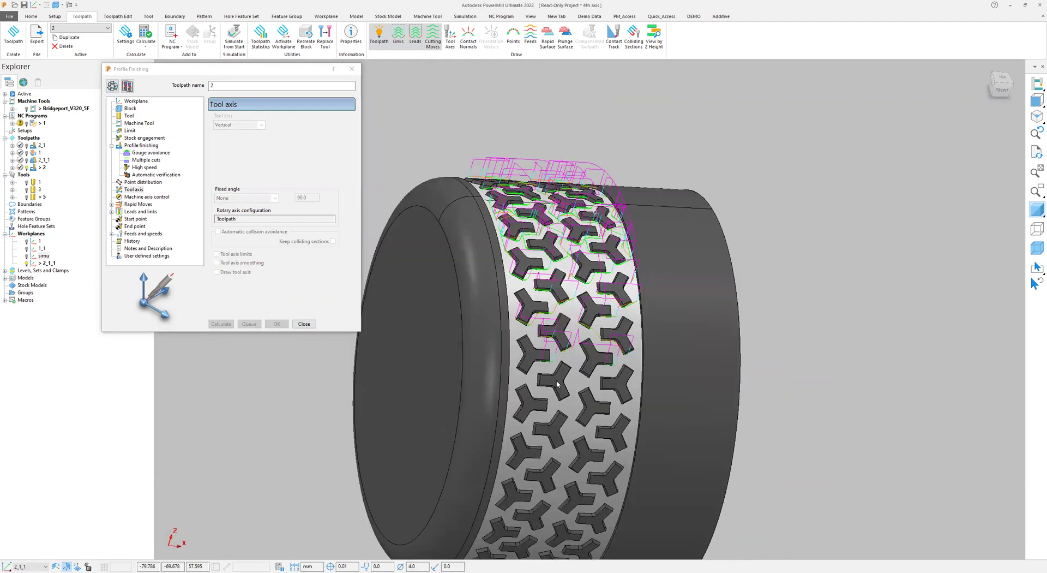
Step: Reopen the calculated toolpath for editing, change its tool axis to Towards line and turn on Draw tool axis
left_click(113, 86)
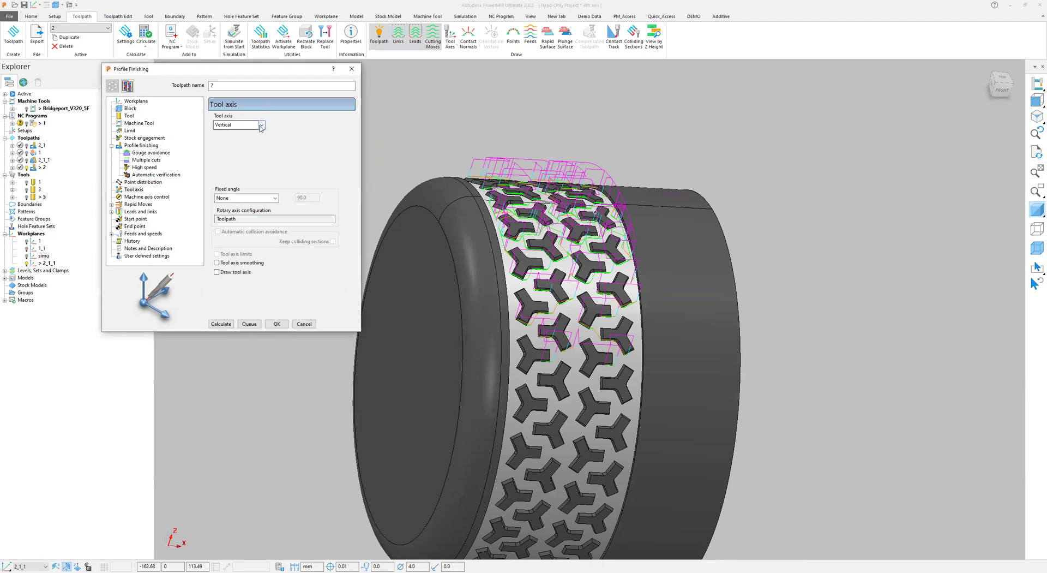
left_click(243, 125)
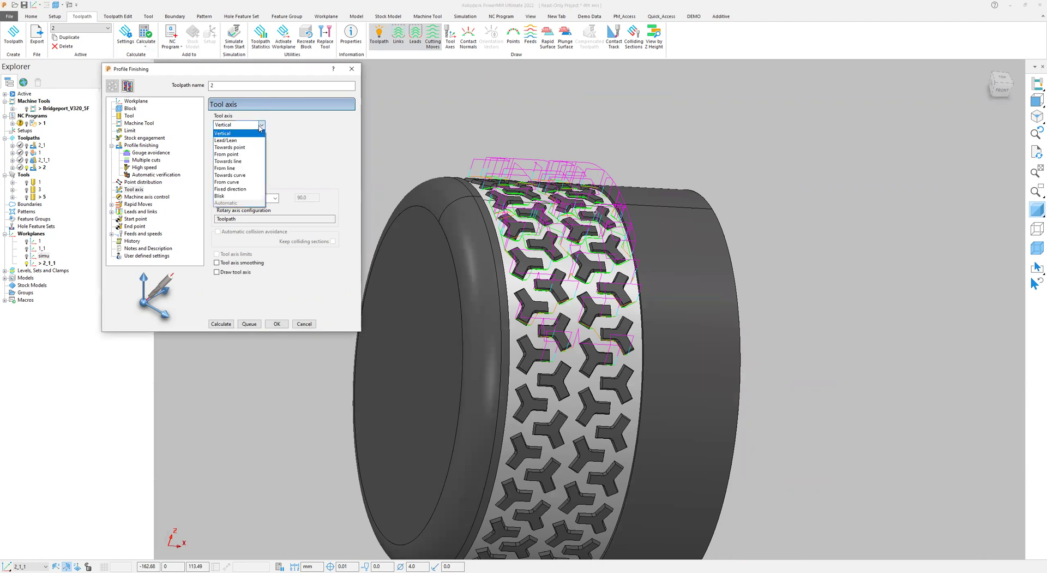
left_click(230, 162)
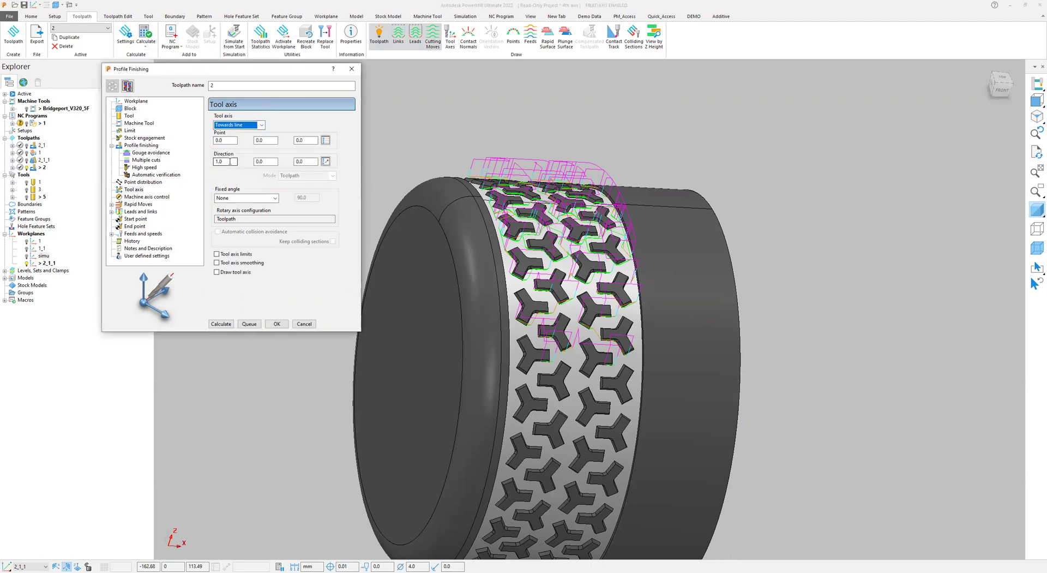
scroll(596, 236, "down", 2)
middle_click_drag(851, 313, 795, 322)
middle_click_drag(633, 329, 570, 262)
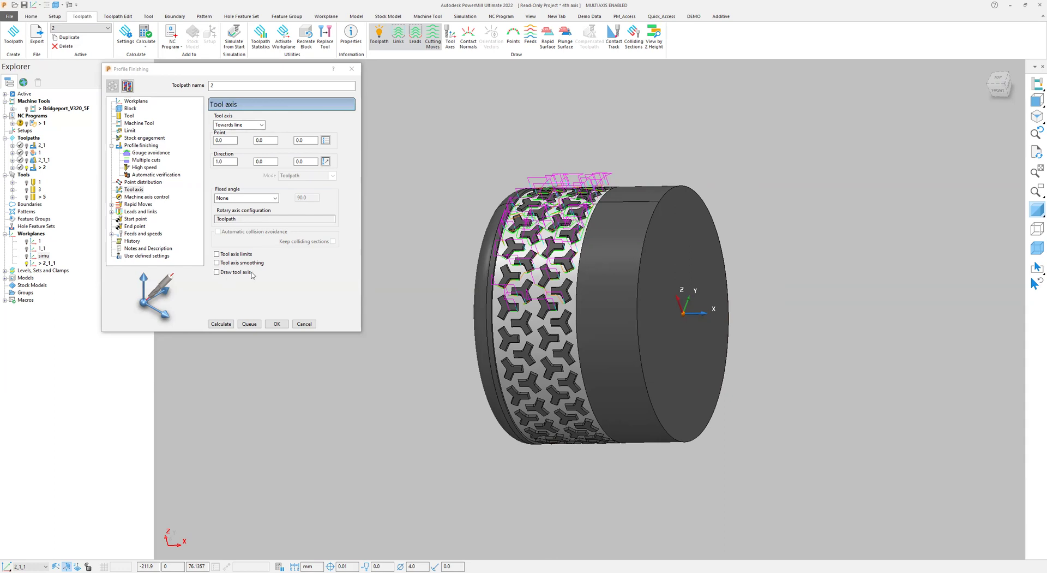
left_click(217, 272)
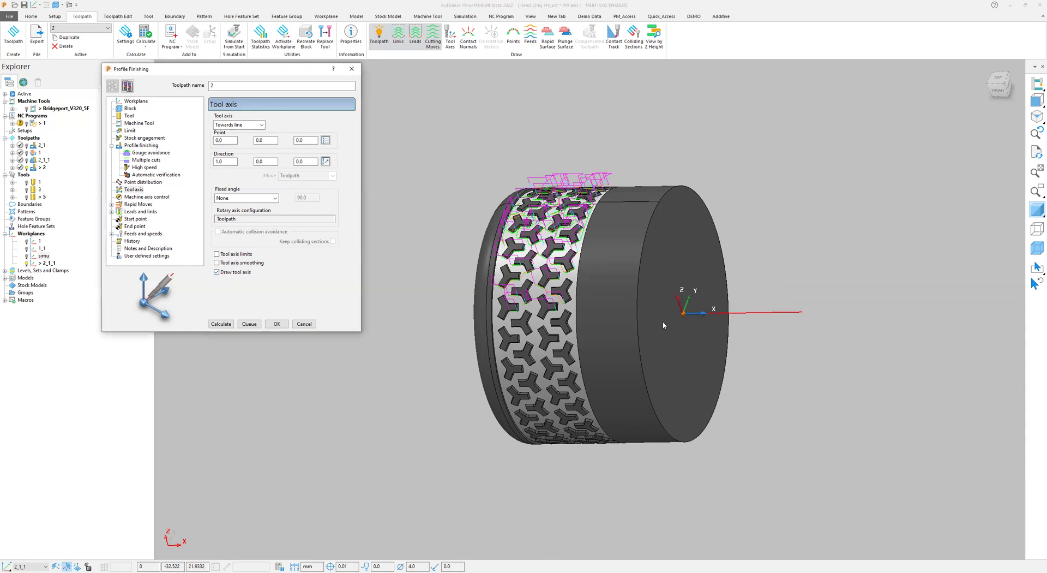
middle_click_drag(612, 313, 618, 308)
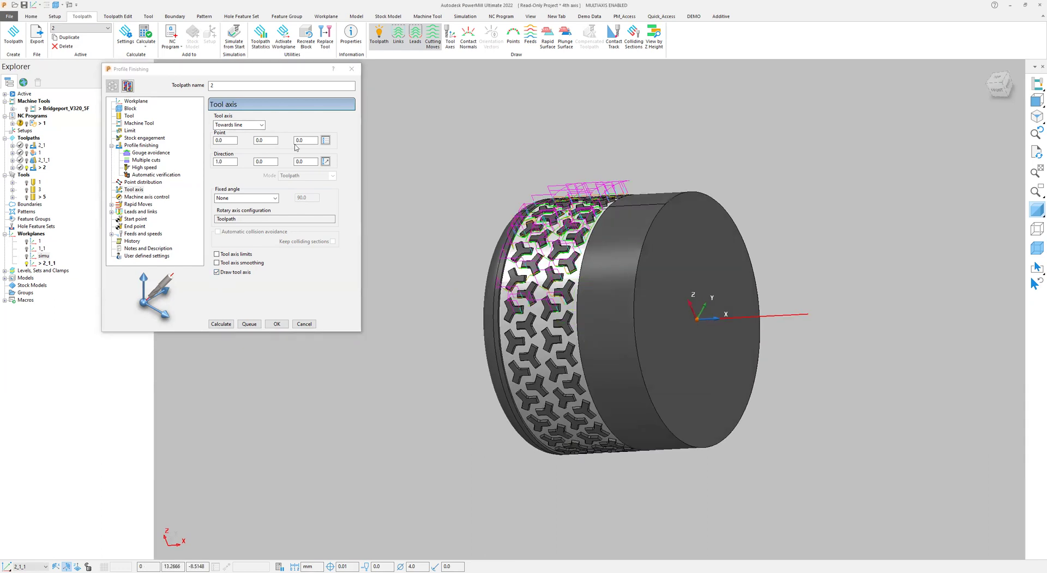
Step: Try the tool axis line along Y by setting its direction to 0, 1, 0
double_click(225, 162)
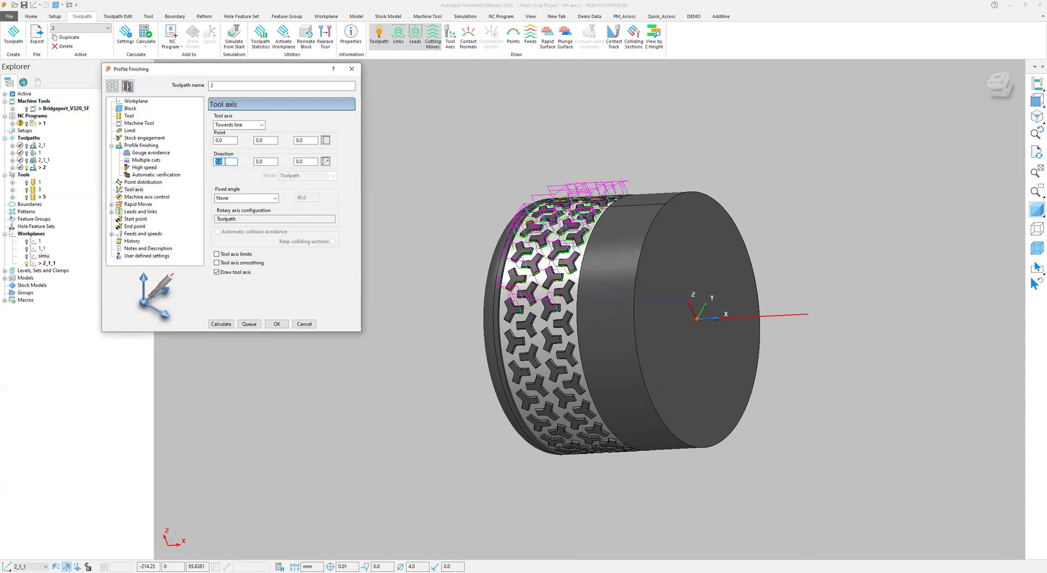
type("0")
double_click(271, 161)
type("1")
middle_click_drag(693, 287, 697, 294)
middle_click_drag(658, 356, 664, 362)
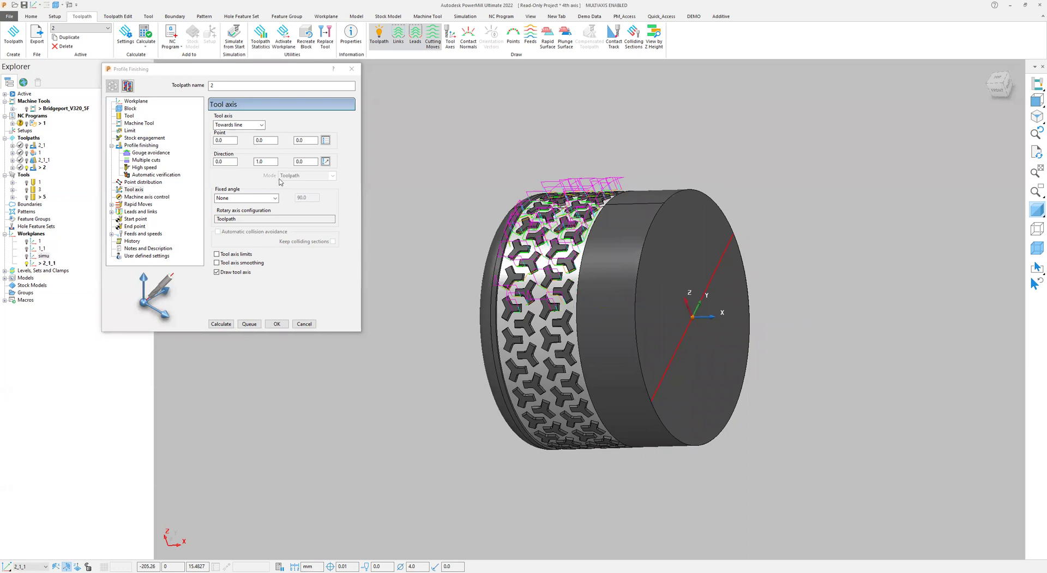
Step: Try the tool axis line along Z by setting its direction to 0, 0, 1
left_click_drag(272, 162, 209, 156)
type("0")
left_click_drag(314, 164, 242, 164)
type("1")
middle_click_drag(623, 261, 753, 297)
middle_click_drag(698, 270, 677, 374)
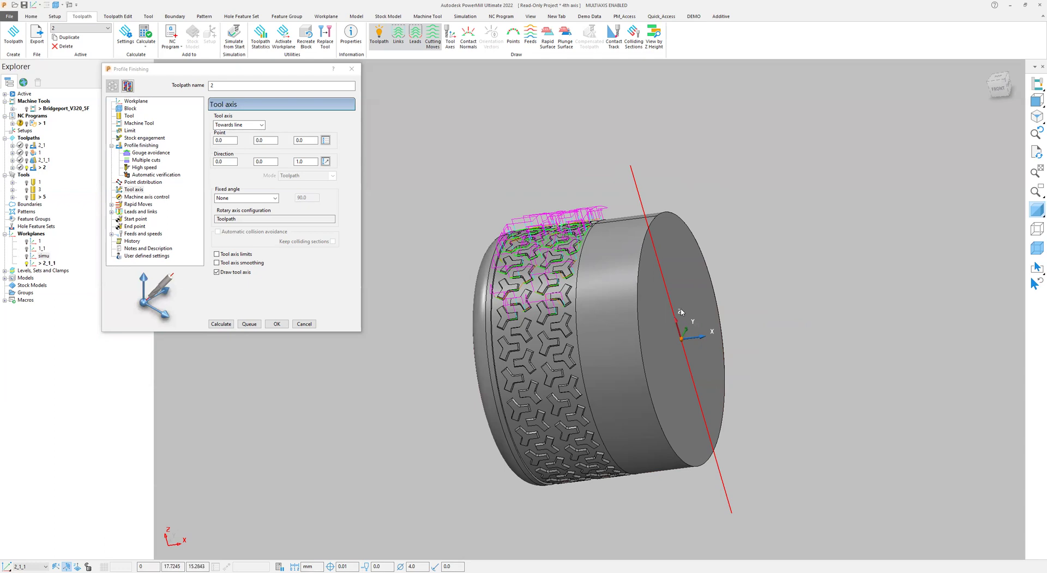
middle_click_drag(663, 275, 642, 228, "shift")
Step: Set the tool axis line's direction to 1, 0, 0 and check it against the cylinder's axis
left_click_drag(226, 161, 186, 161)
type("1")
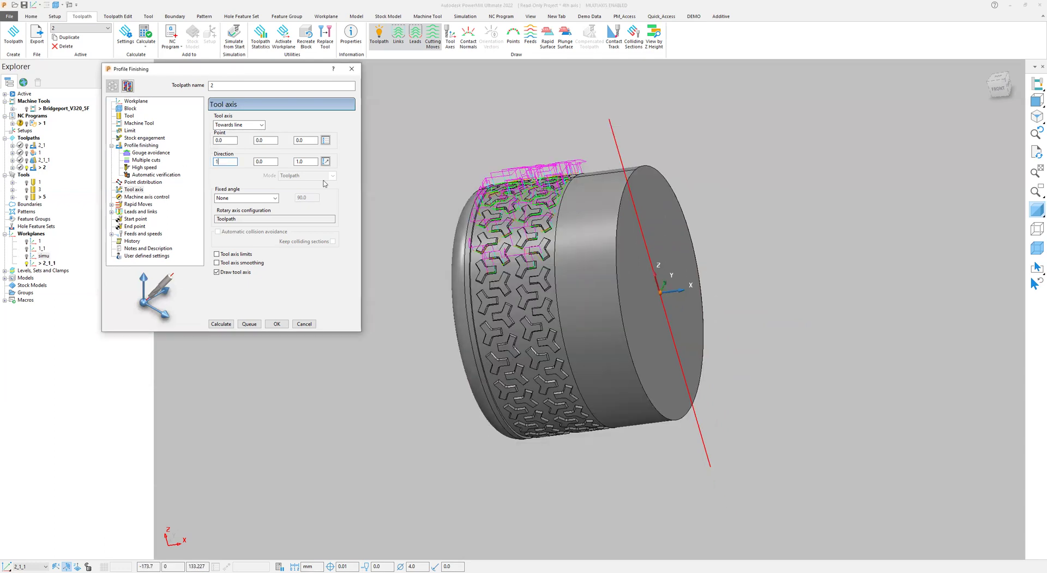
key("Tab")
key("Tab")
type("0")
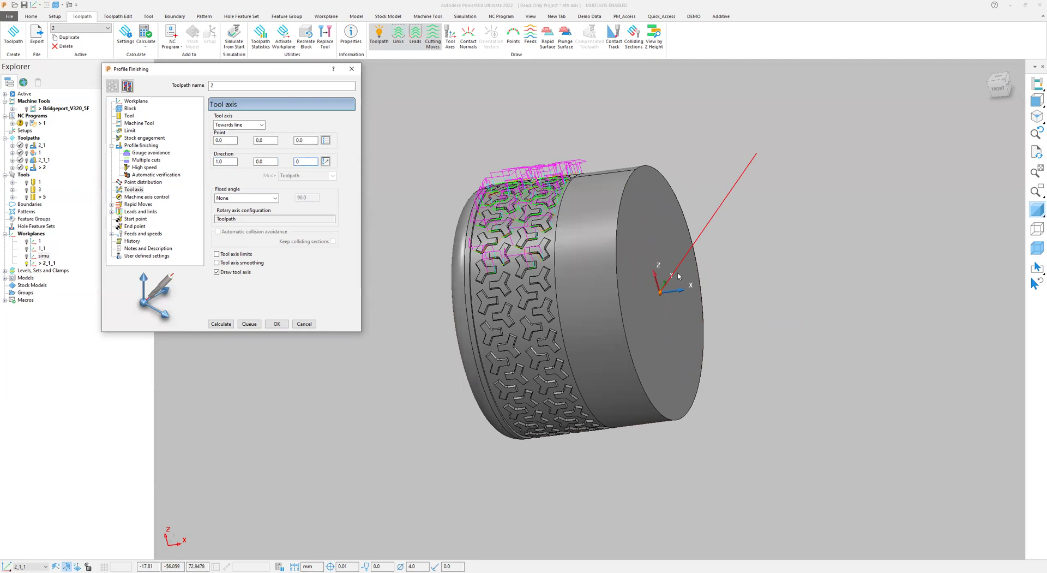
middle_click_drag(726, 309, 697, 334)
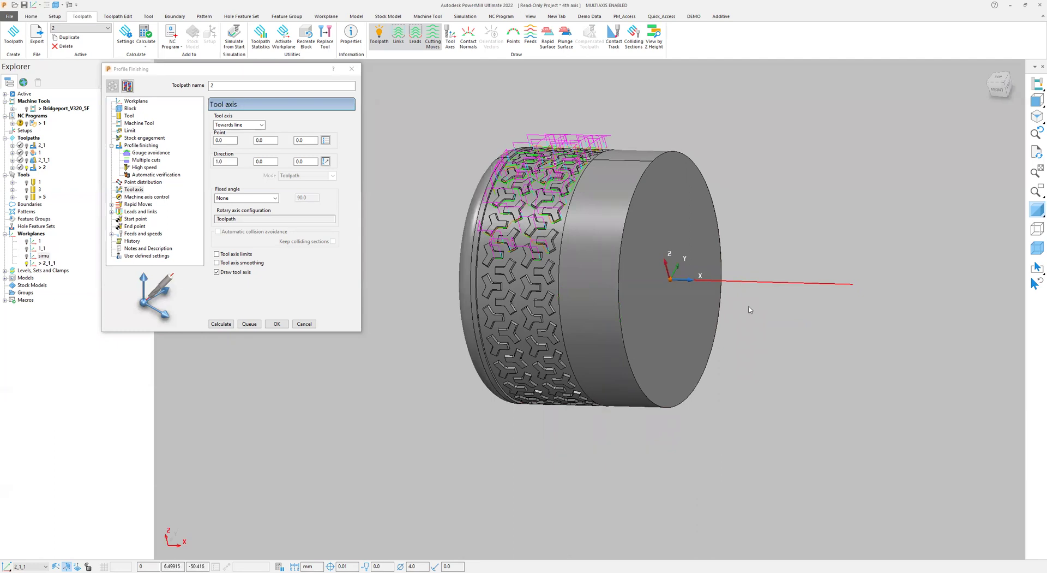
scroll(627, 282, "up", 3)
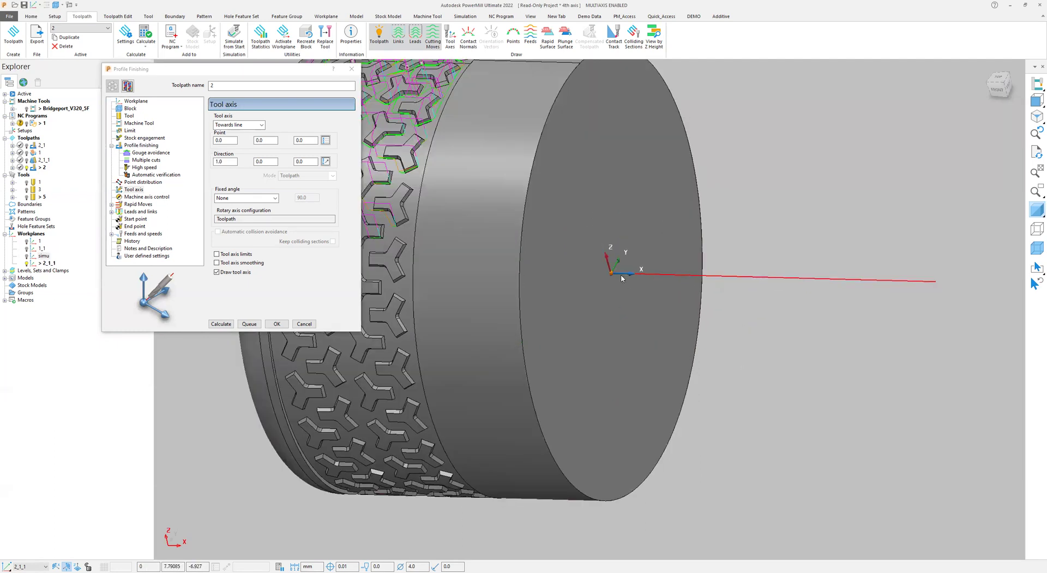
scroll(622, 279, "down", 2)
middle_click_drag(642, 295, 644, 337)
mouse_move(578, 285)
middle_mouse_down()
mouse_move(607, 273)
mouse_move(568, 314)
middle_mouse_up()
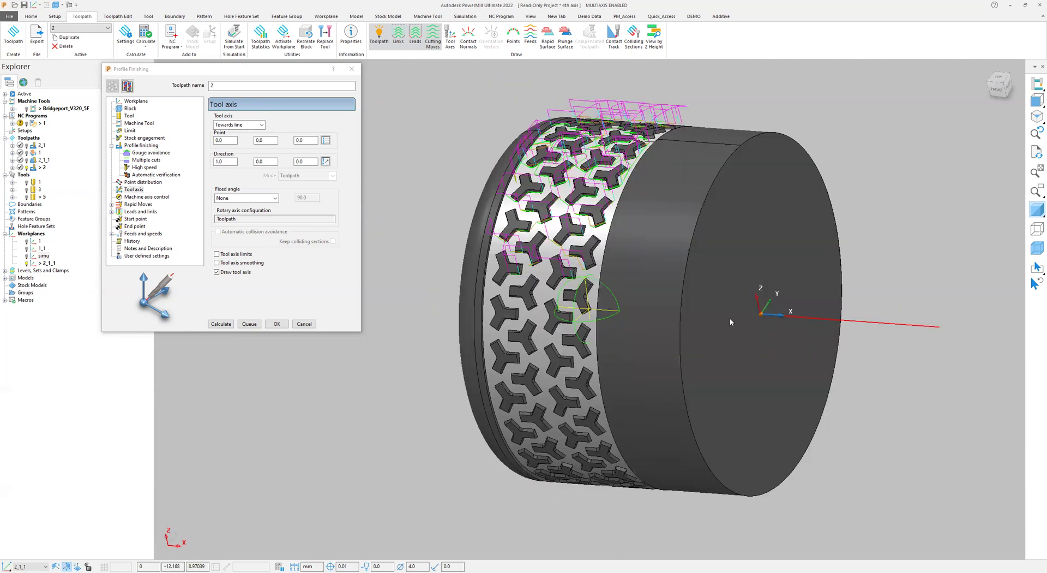
middle_click_drag(731, 322, 748, 362)
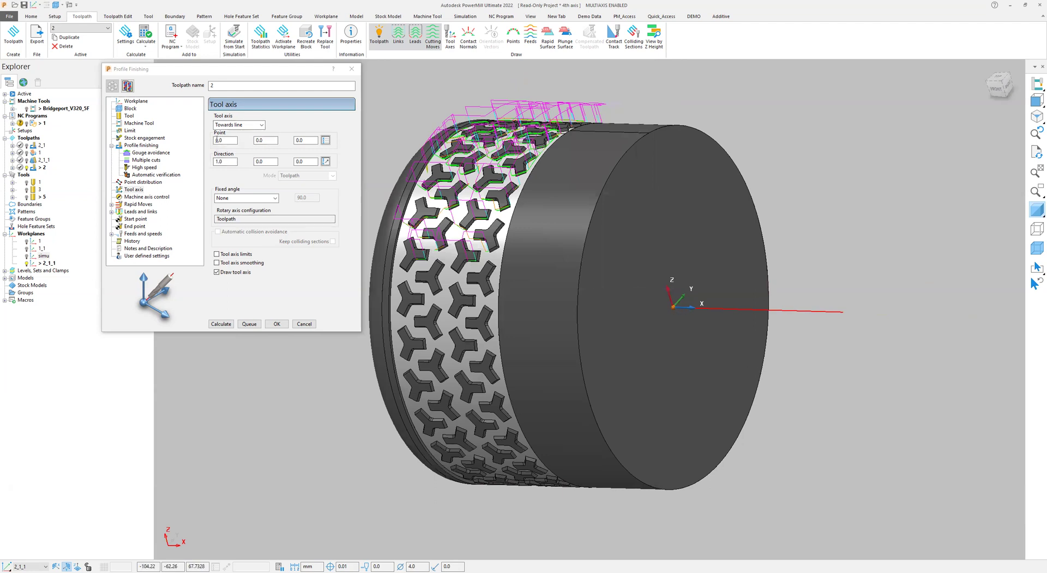
Step: Try raising the tool axis line's point to Z 10, inspect the offset line and set Z back to 0
left_click(311, 140)
type("10")
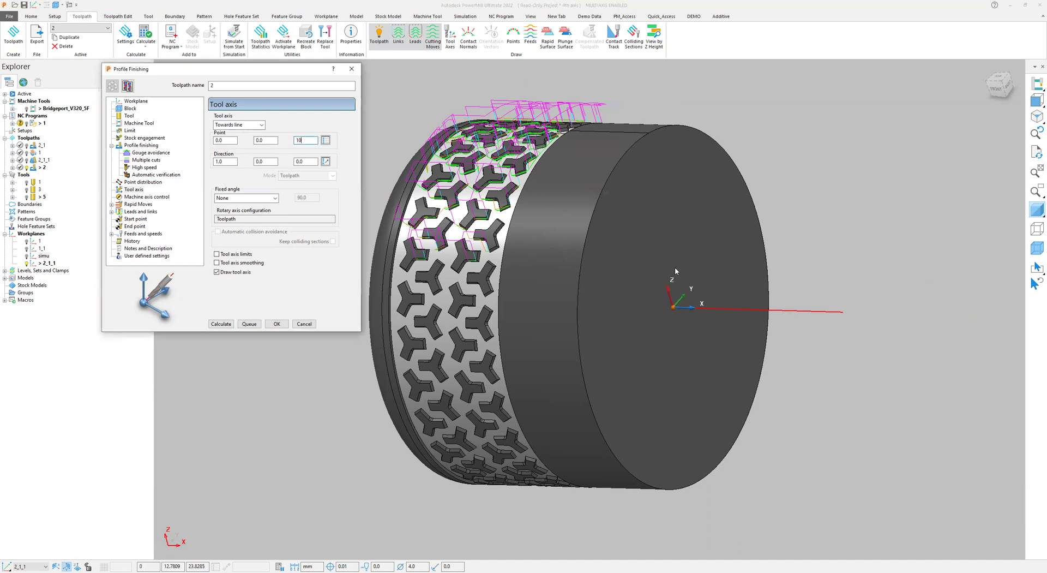
scroll(675, 271, "up", 5)
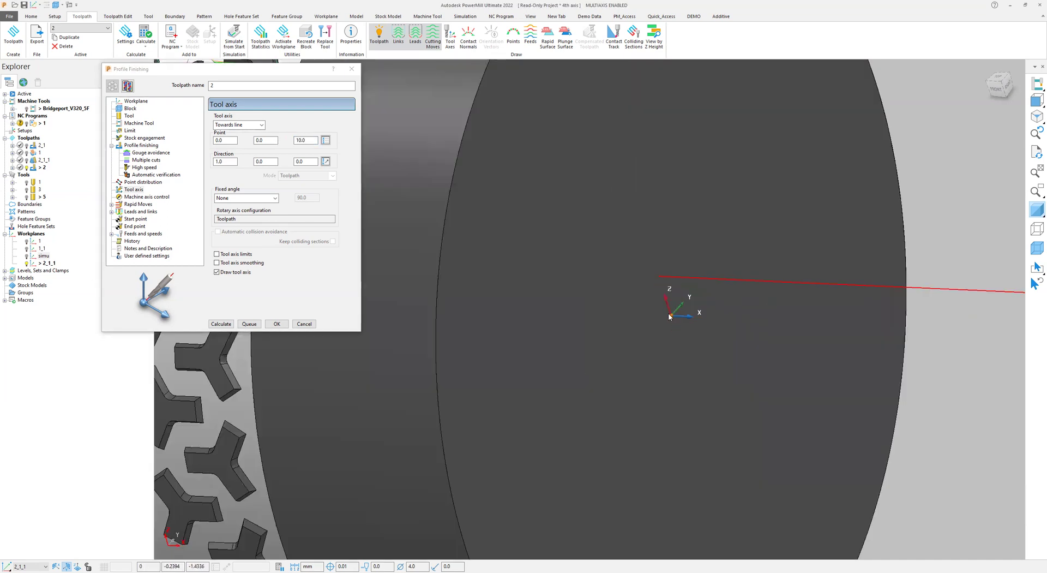
left_click(314, 141)
type("0")
scroll(715, 287, "down", 8)
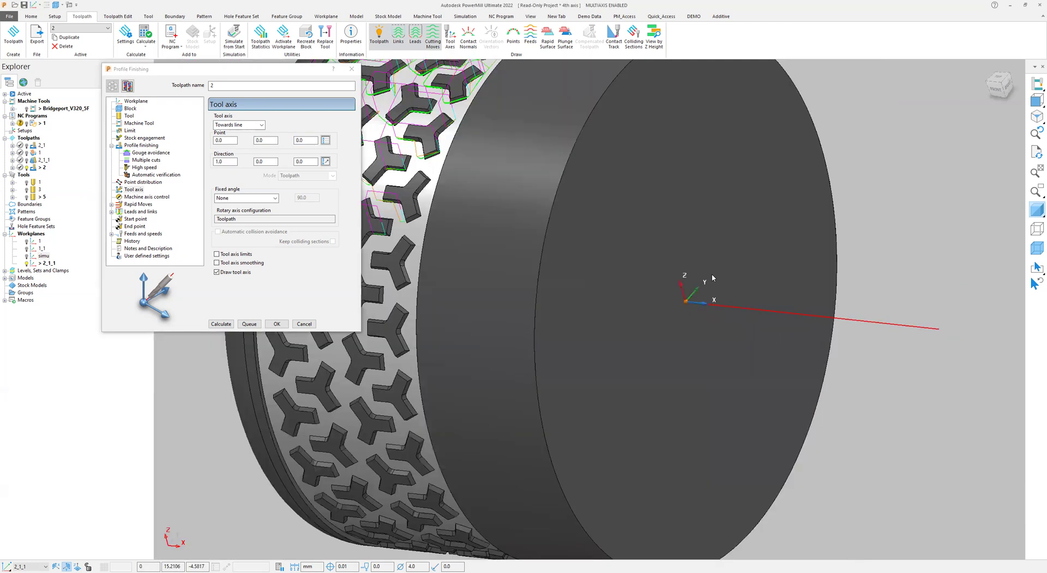
middle_click_drag(662, 339, 650, 313)
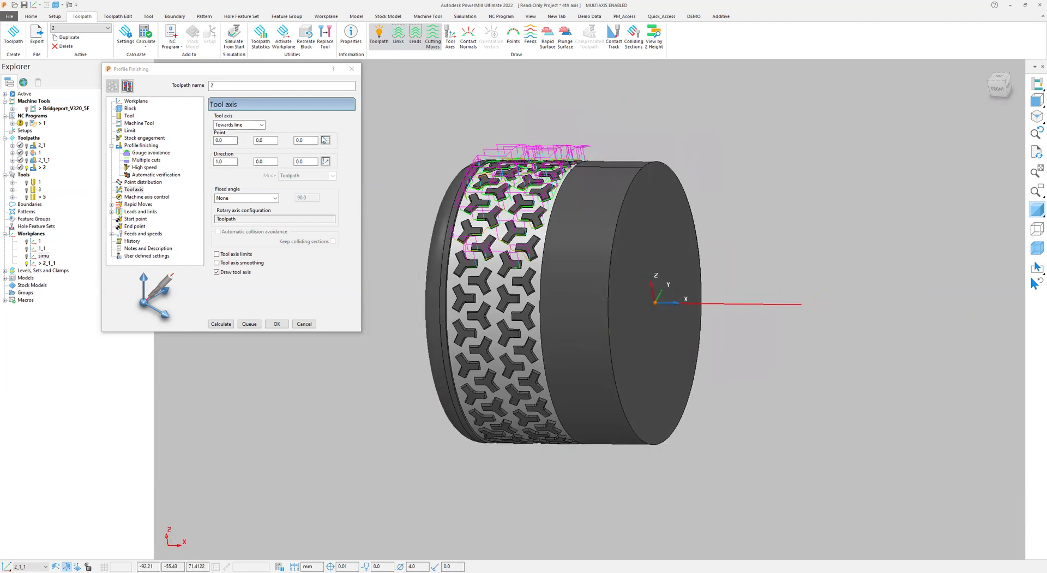
Step: Set the profile finishing tolerance to 0.05, calculate the toolpath around the Y-shaped pattern and close its settings
scroll(634, 293, "down", 2)
scroll(634, 293, "down", 1)
middle_click_drag(626, 267, 639, 255)
left_click(141, 145)
left_click_drag(233, 252, 191, 251)
type(".05")
left_click(221, 324)
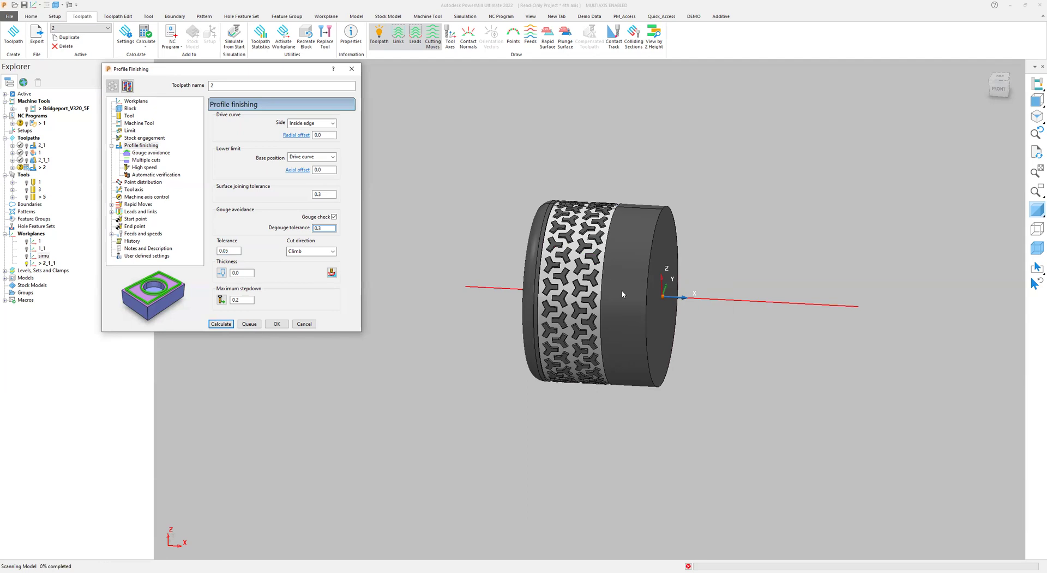
scroll(588, 262, "up", 3)
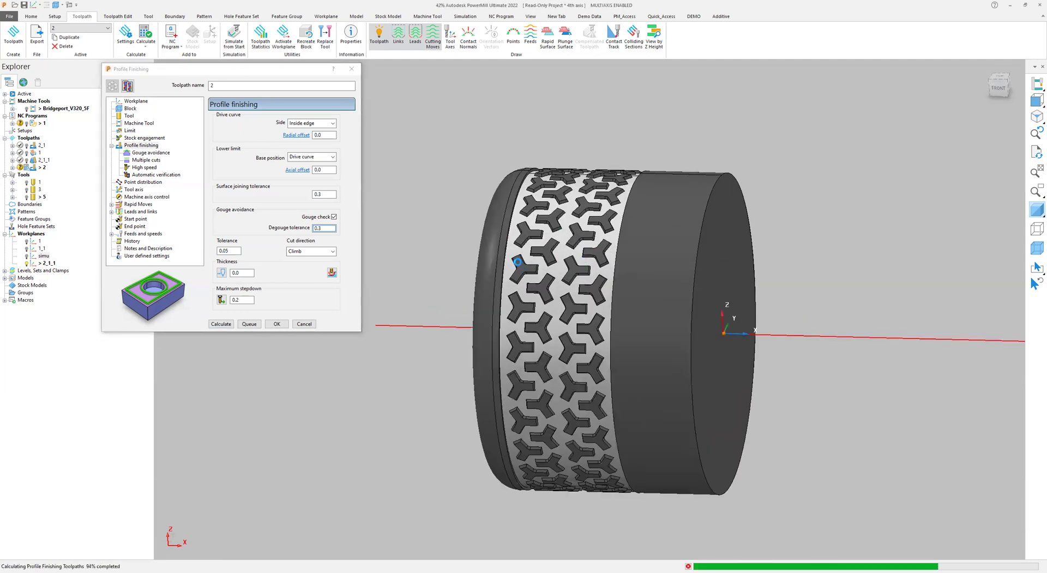
middle_click_drag(644, 292, 810, 222)
scroll(535, 231, "up", 2)
middle_click_drag(632, 264, 602, 247)
middle_click_drag(583, 296, 351, 355)
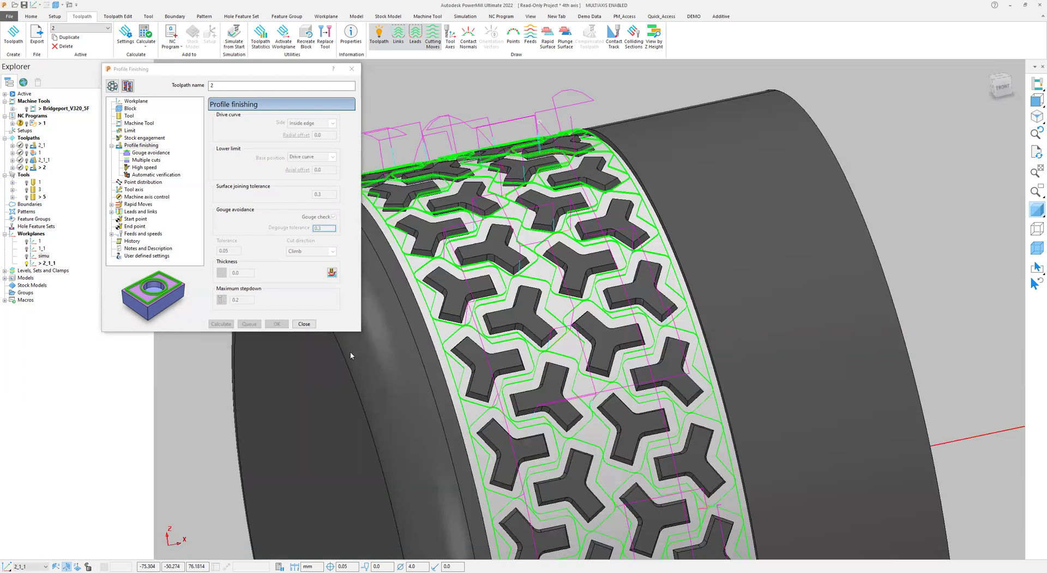
left_click(304, 324)
Step: Activate toolpath 2_1 and display tool 5 on the cylindrical part
double_click(35, 148)
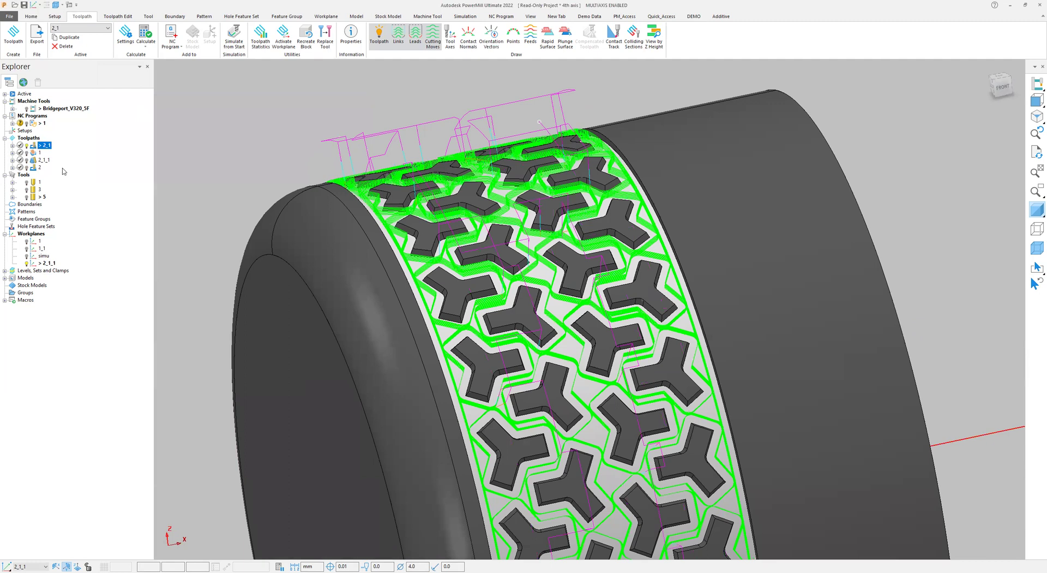
middle_click_drag(579, 240, 387, 266)
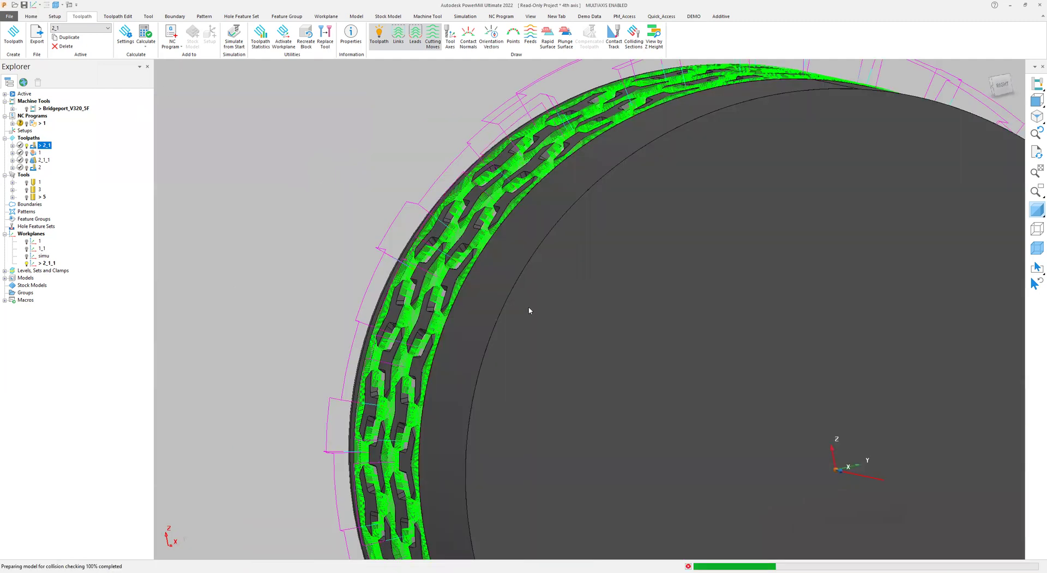
scroll(625, 238, "down", 4)
middle_click_drag(624, 237, 682, 191)
left_click(27, 198)
middle_click_drag(546, 195, 495, 201)
scroll(495, 205, "up", 4)
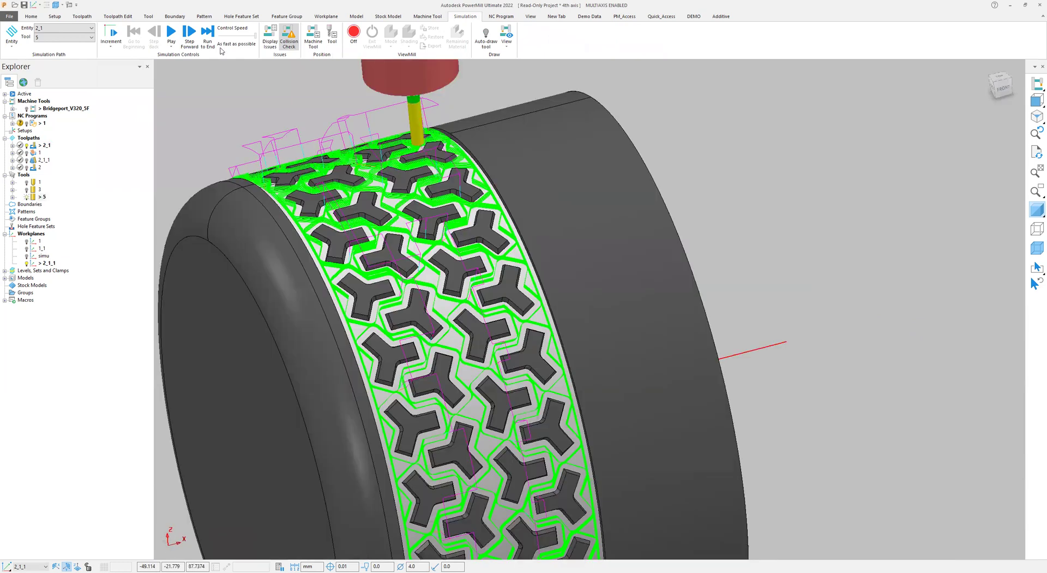
Step: Simulate toolpath 2_1 at 12.0 x feed rate over the first Y shapes and stop the playback
left_click(226, 39)
left_click(170, 33)
scroll(466, 249, "down", 5)
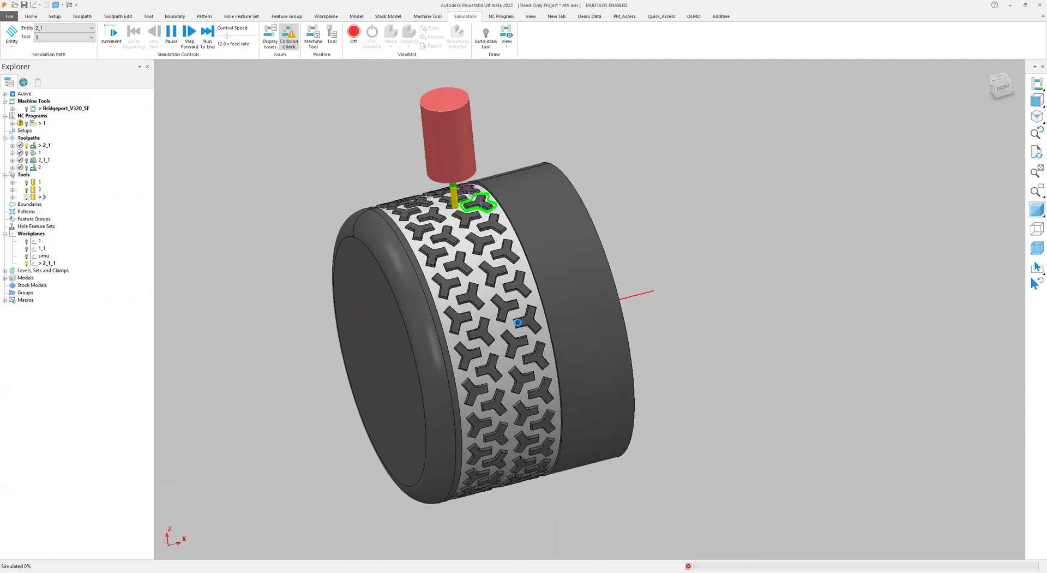
scroll(449, 208, "up", 3)
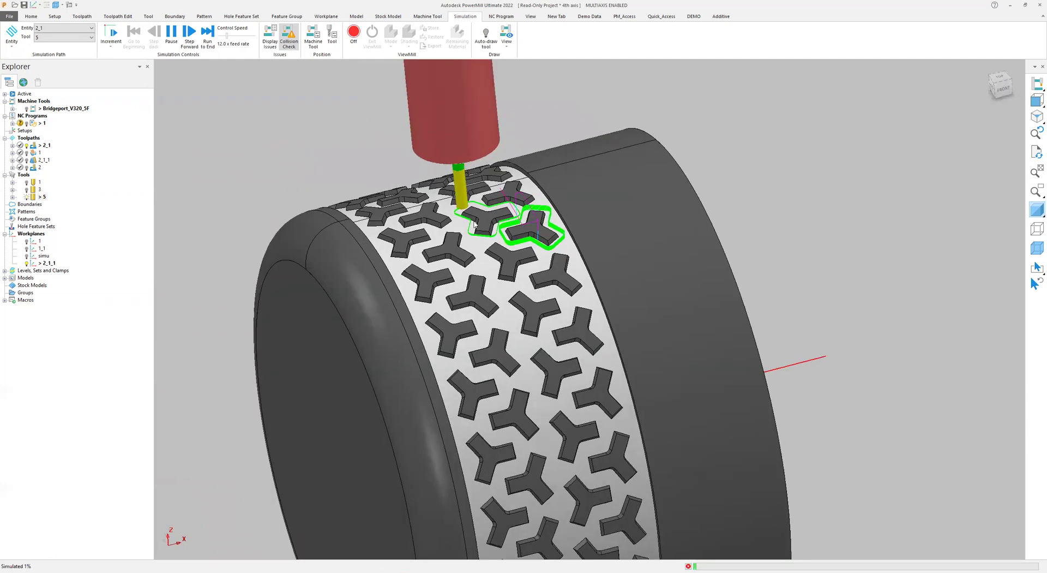
key("Escape")
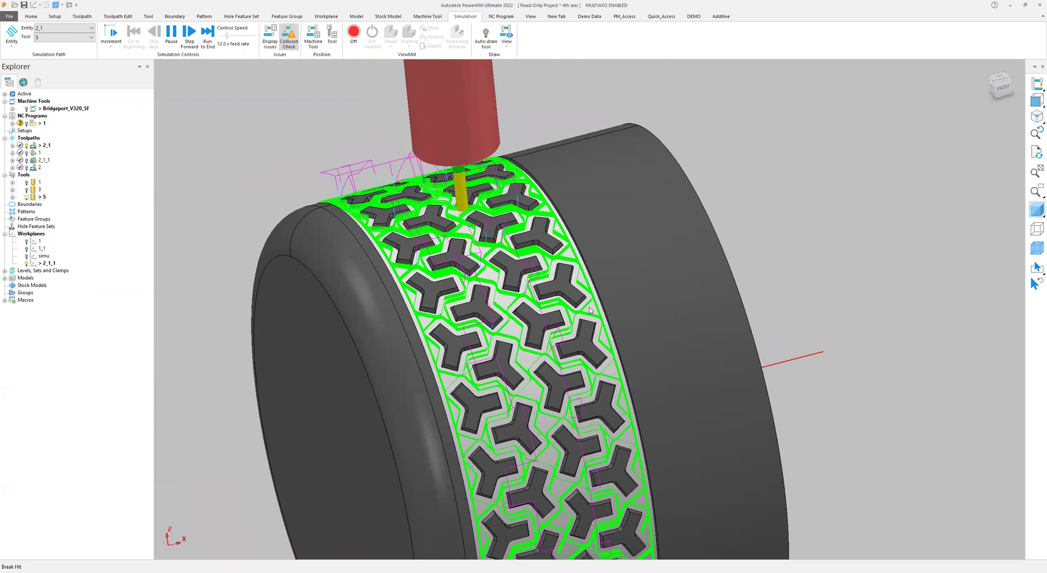
Step: Display the Bridgeport_V320_5F machine tool and locate the model on it with the simu workplane
scroll(640, 333, "down", 2)
middle_click_drag(564, 337, 551, 347)
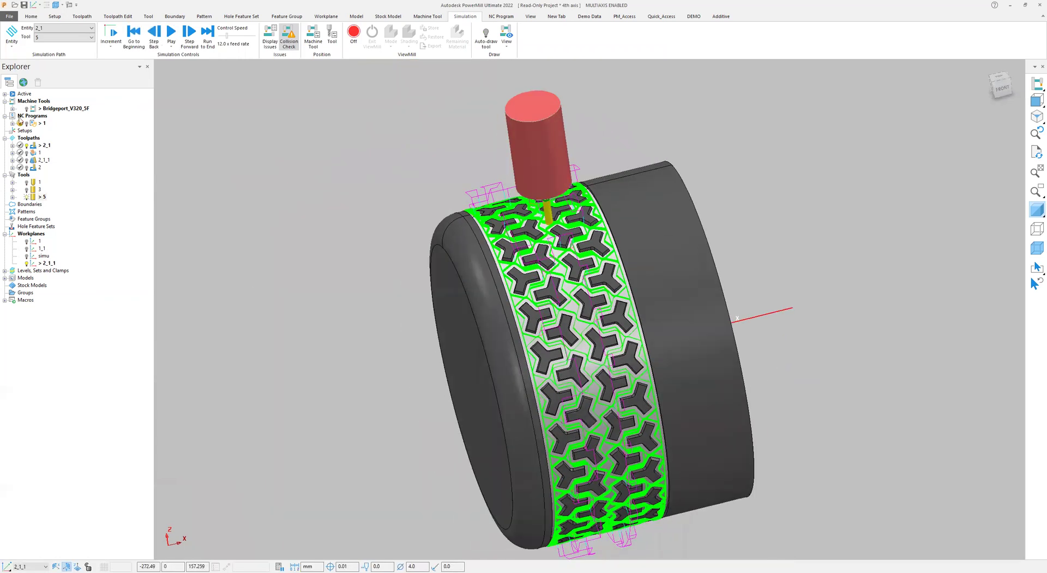
left_click(26, 110)
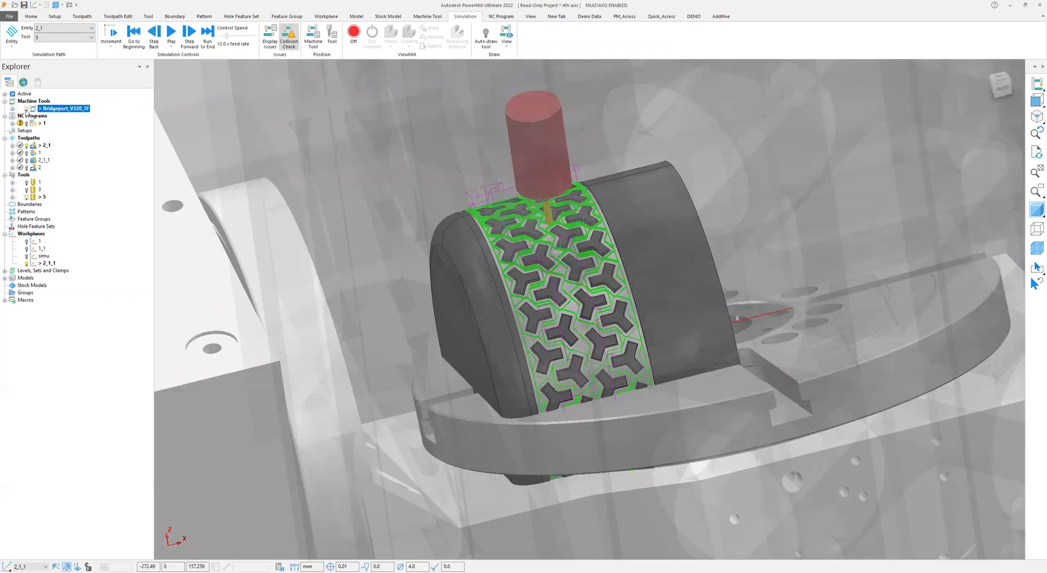
left_click(424, 17)
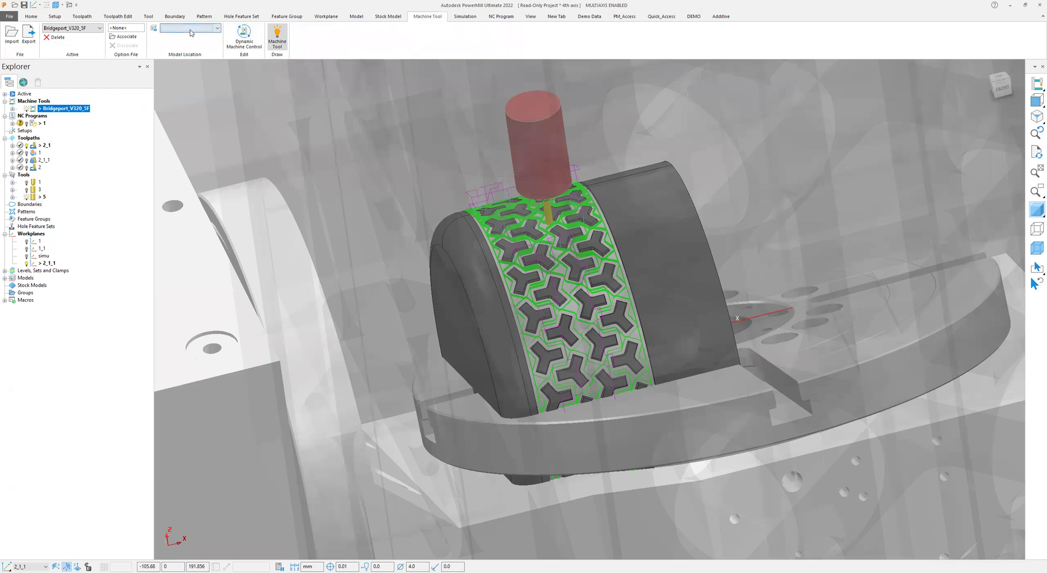
left_click(184, 59)
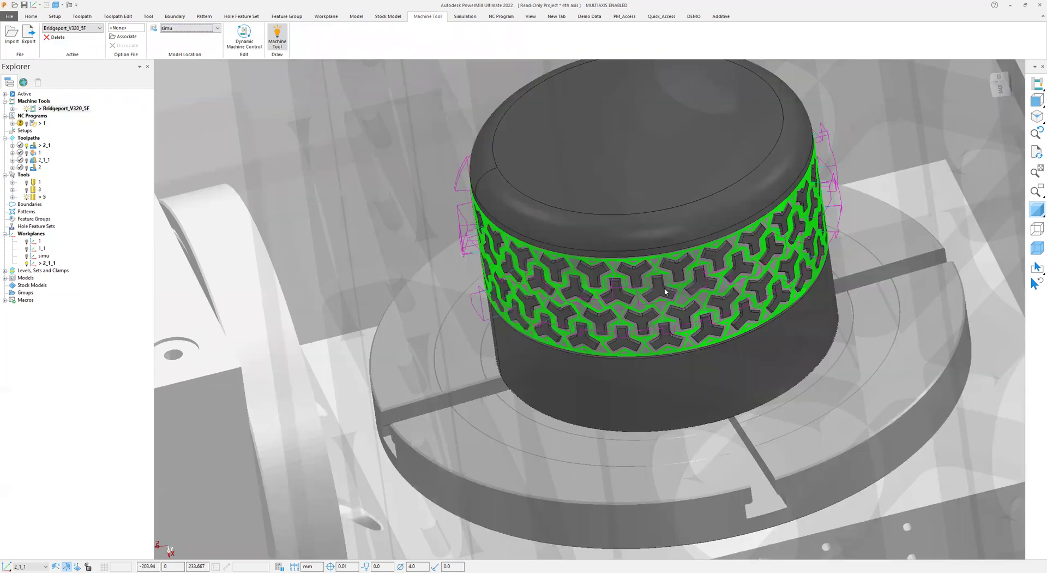
Step: Examine from several angles how the cylindrical part sits on the machine's rotary table
scroll(642, 273, "down", 5)
scroll(670, 307, "down", 6)
left_click(729, 224)
middle_click_drag(734, 234, 530, 290)
scroll(530, 290, "up", 2)
scroll(529, 289, "up", 4)
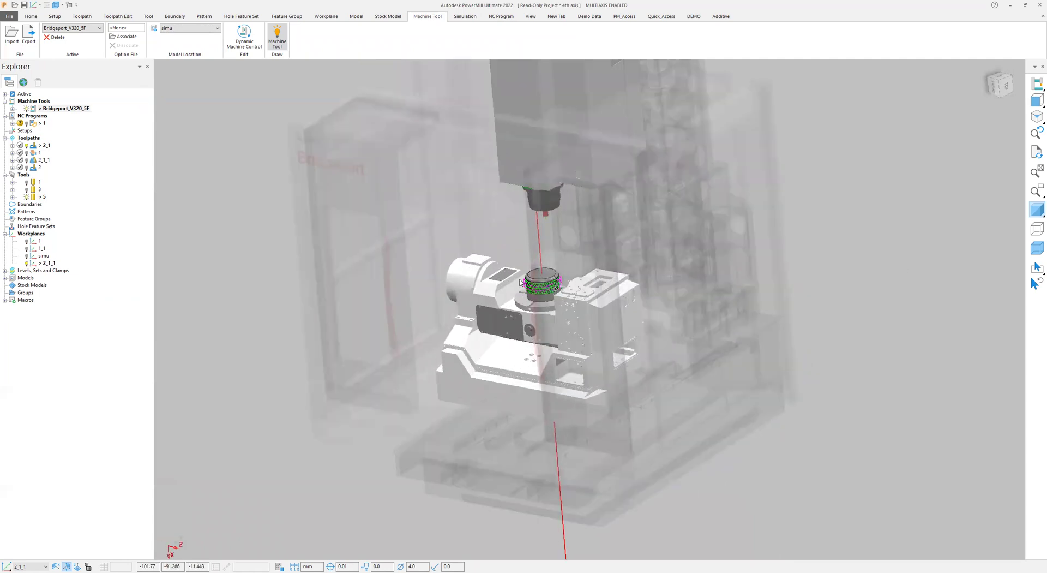
middle_click_drag(714, 297, 552, 287)
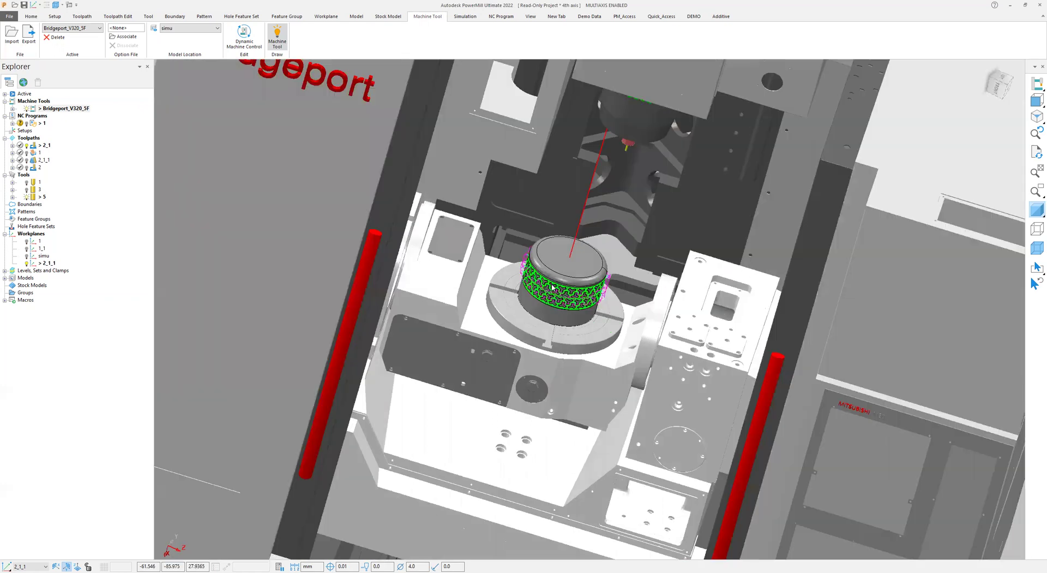
middle_click_drag(615, 315, 561, 284)
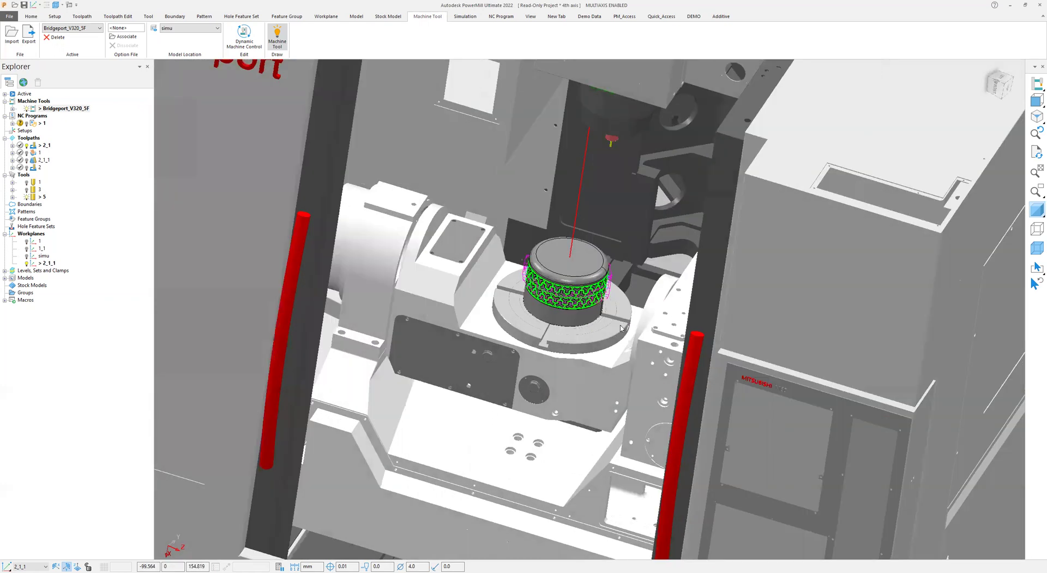
scroll(621, 328, "up", 4)
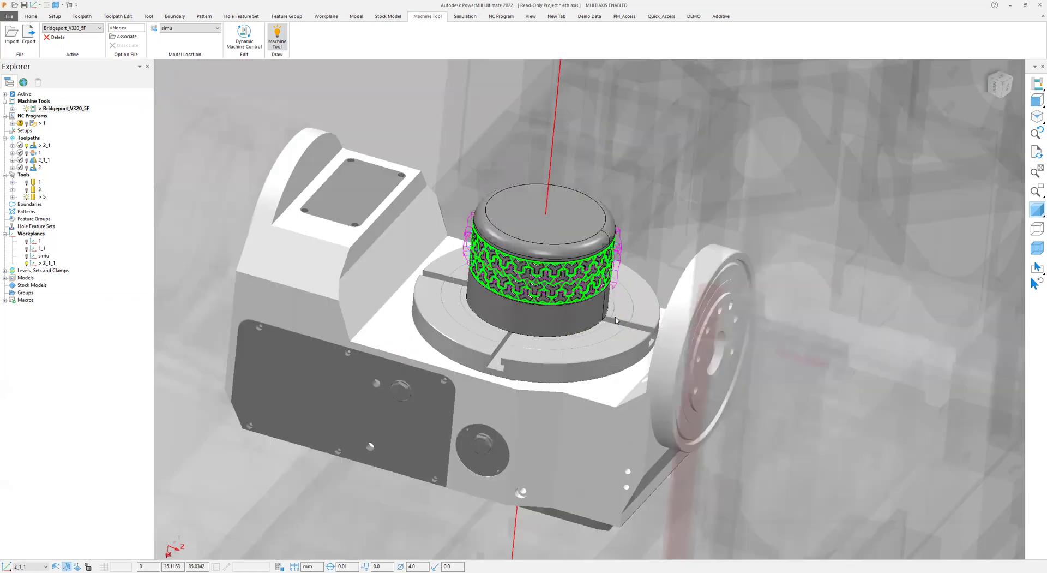
middle_click_drag(567, 275, 448, 274)
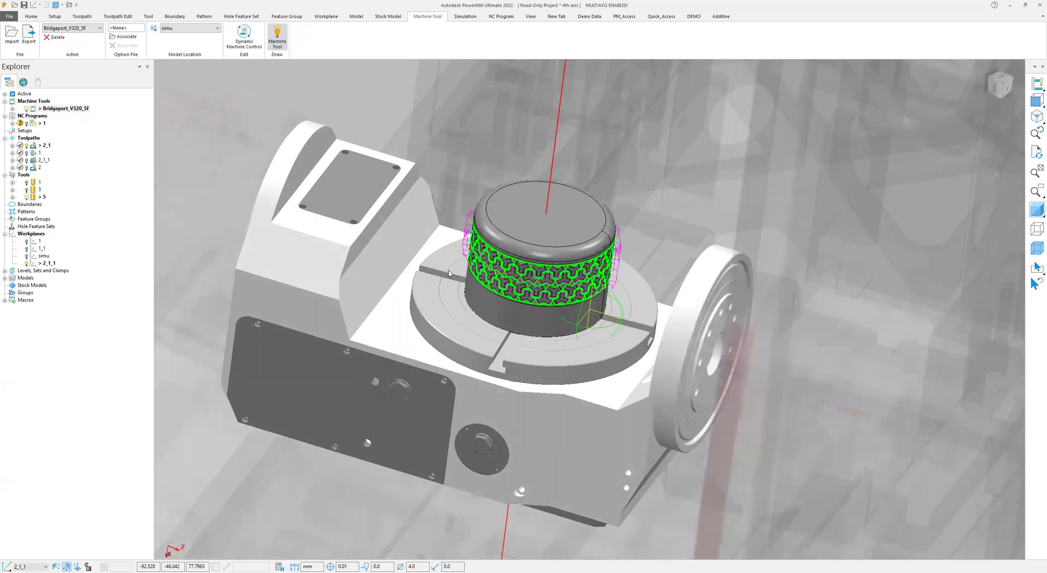
Step: Simulate toolpath 2_1 from its start on the machine tool with the machine axis positions shown
right_click(48, 151)
left_click(83, 170)
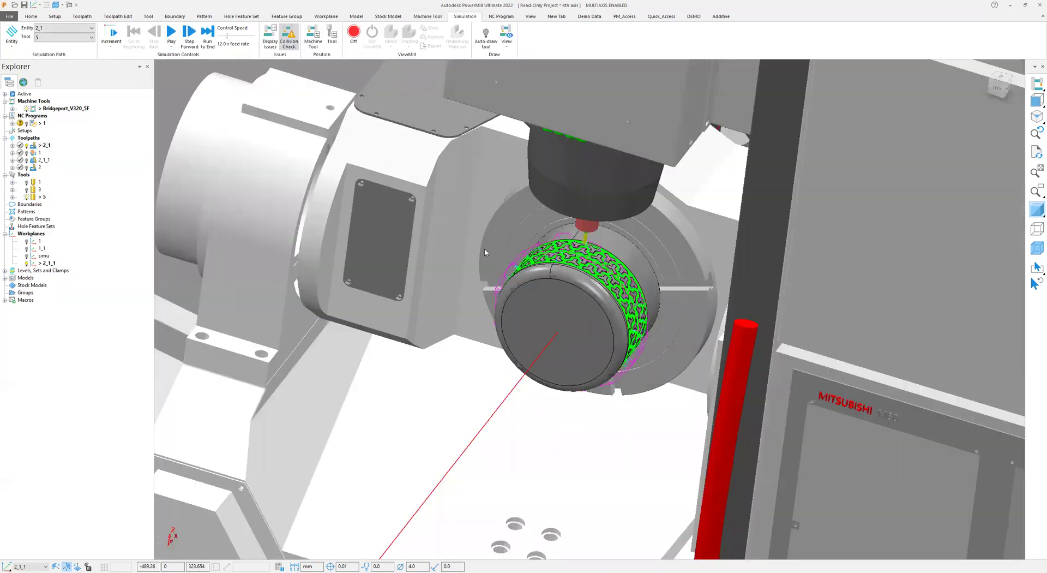
left_click(171, 34)
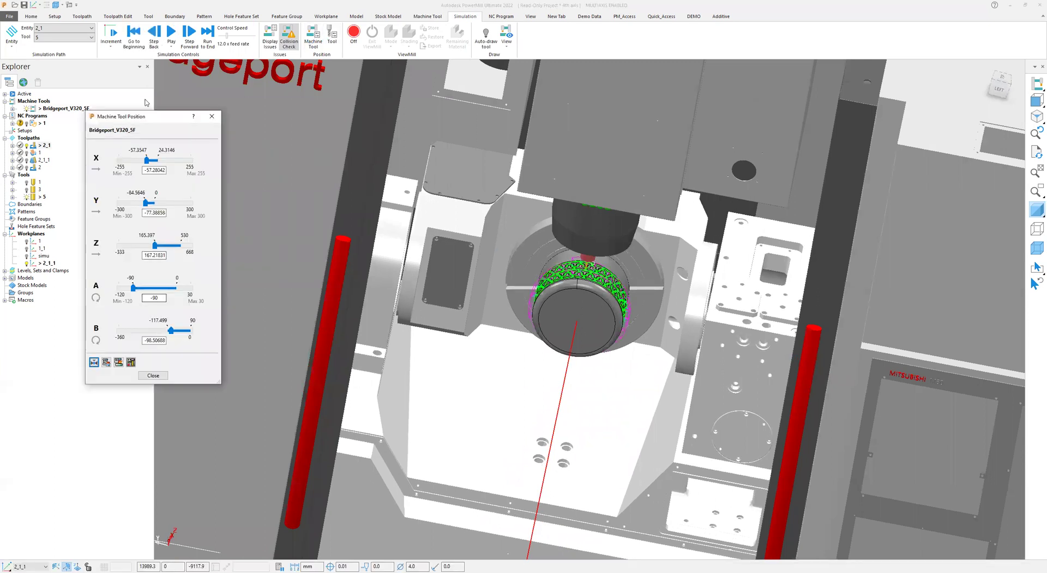
left_click(170, 31)
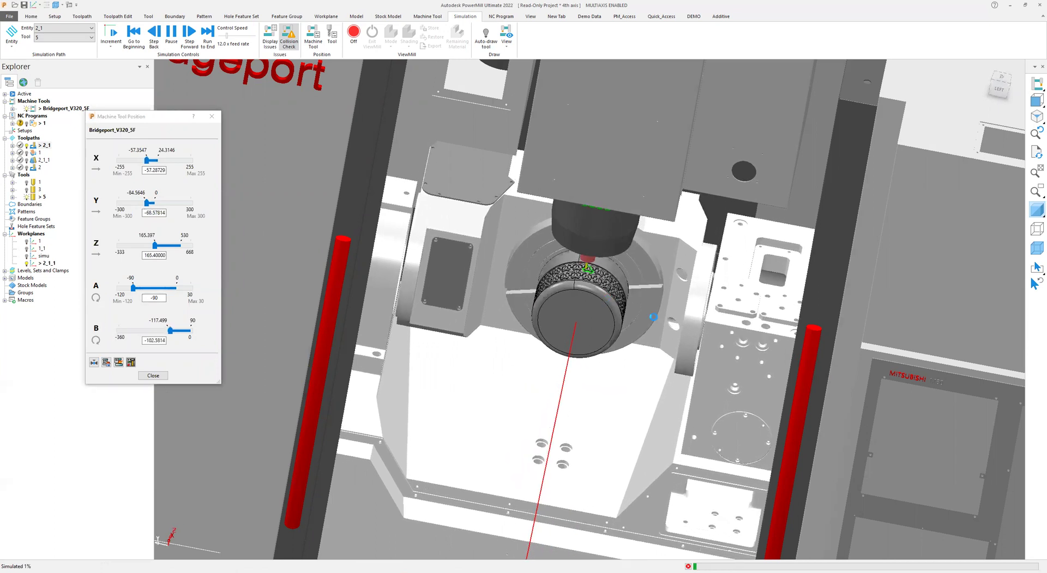
scroll(654, 316, "down", 3)
middle_click_drag(741, 275, 686, 263)
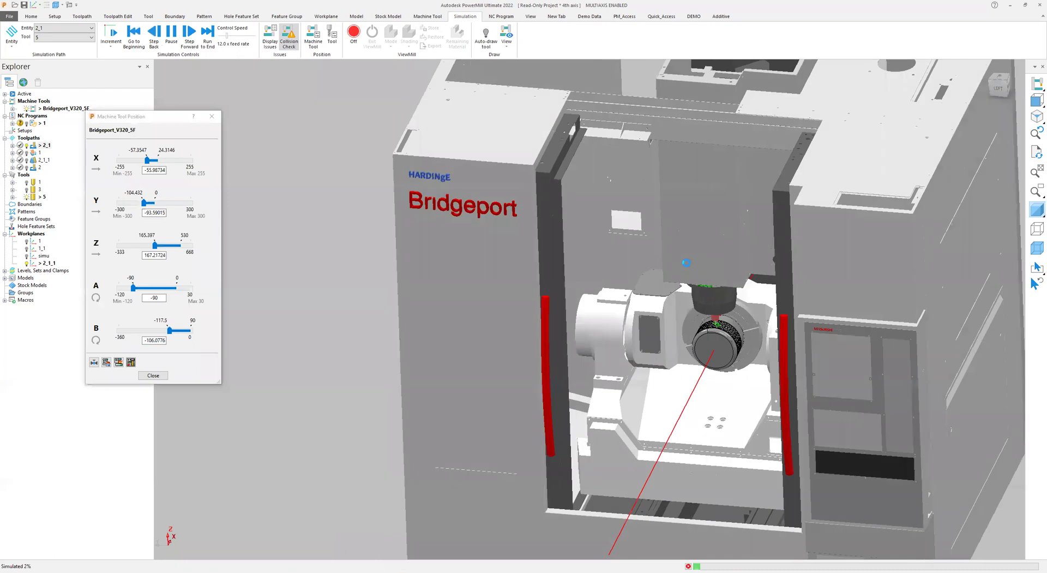
scroll(729, 341, "up", 3)
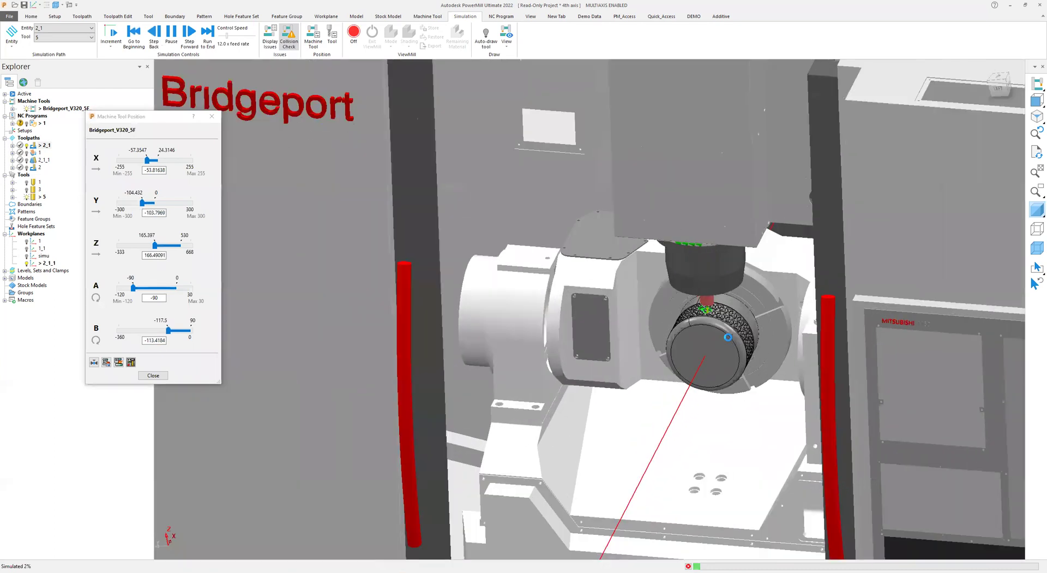